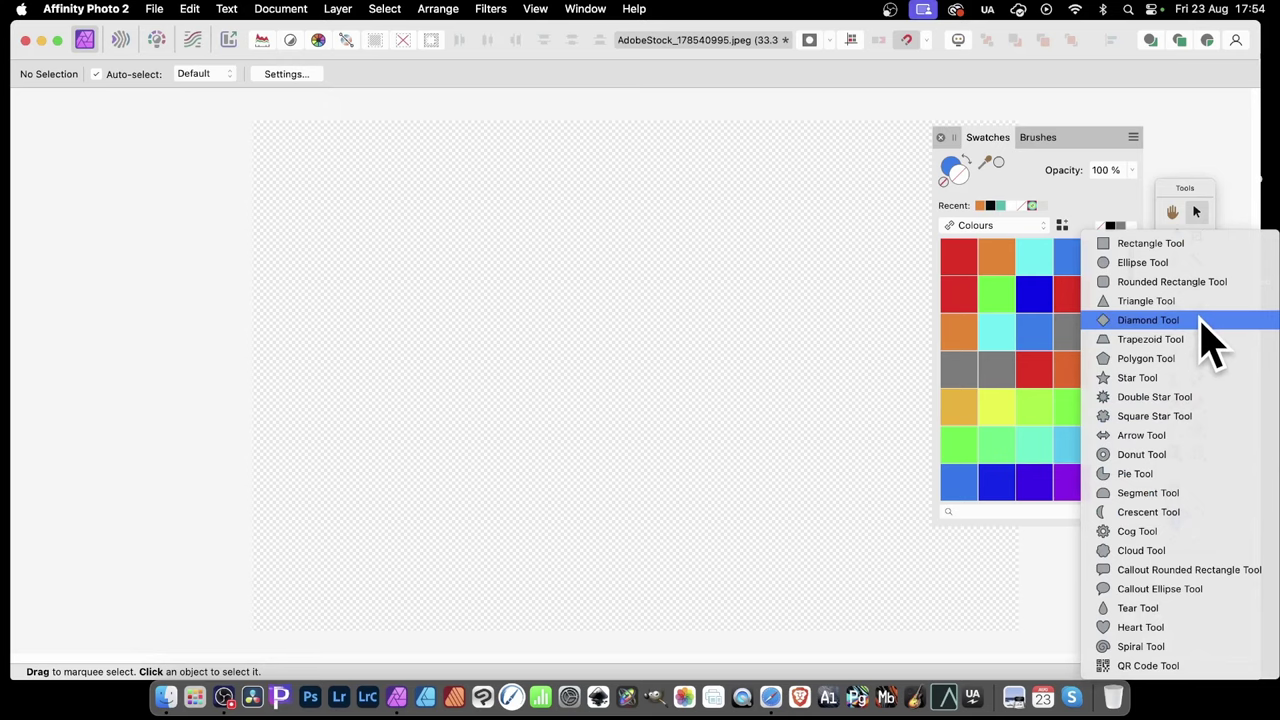
- Draw a large diamond with the Diamond Tool, with a 100 pt blue stroke and no fill
click(1200, 321)
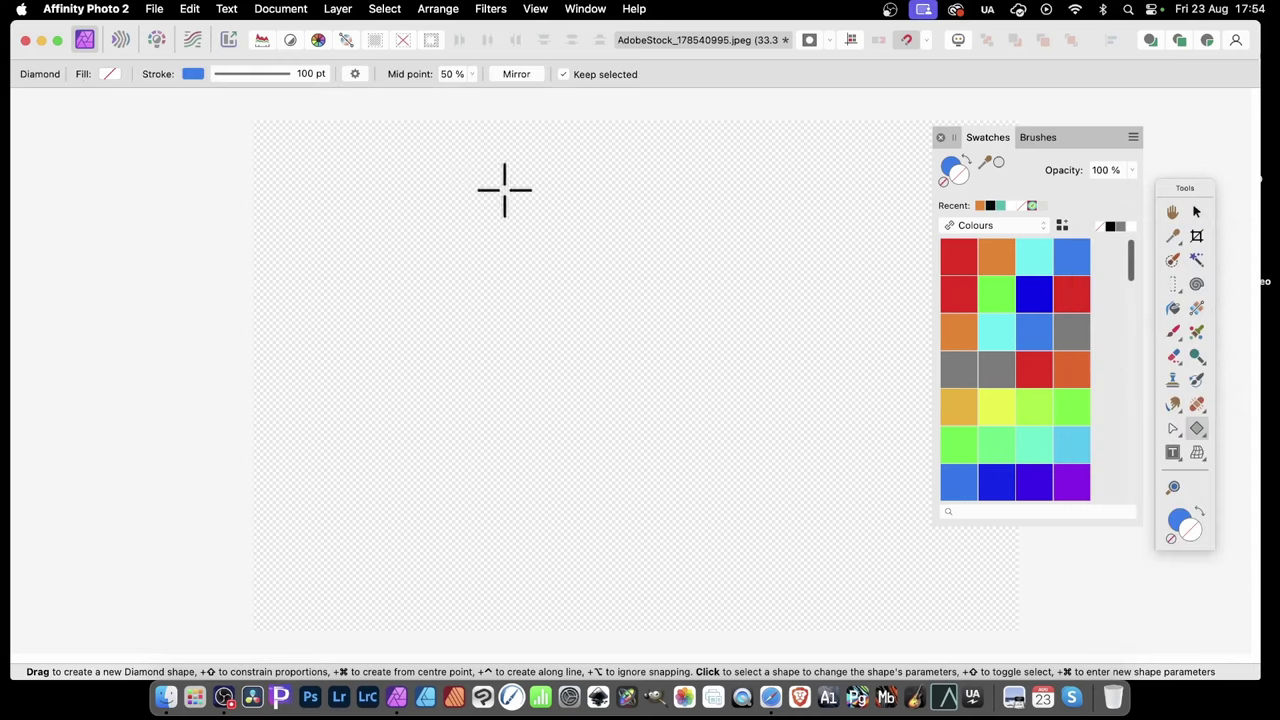
drag(409, 169, 713, 605)
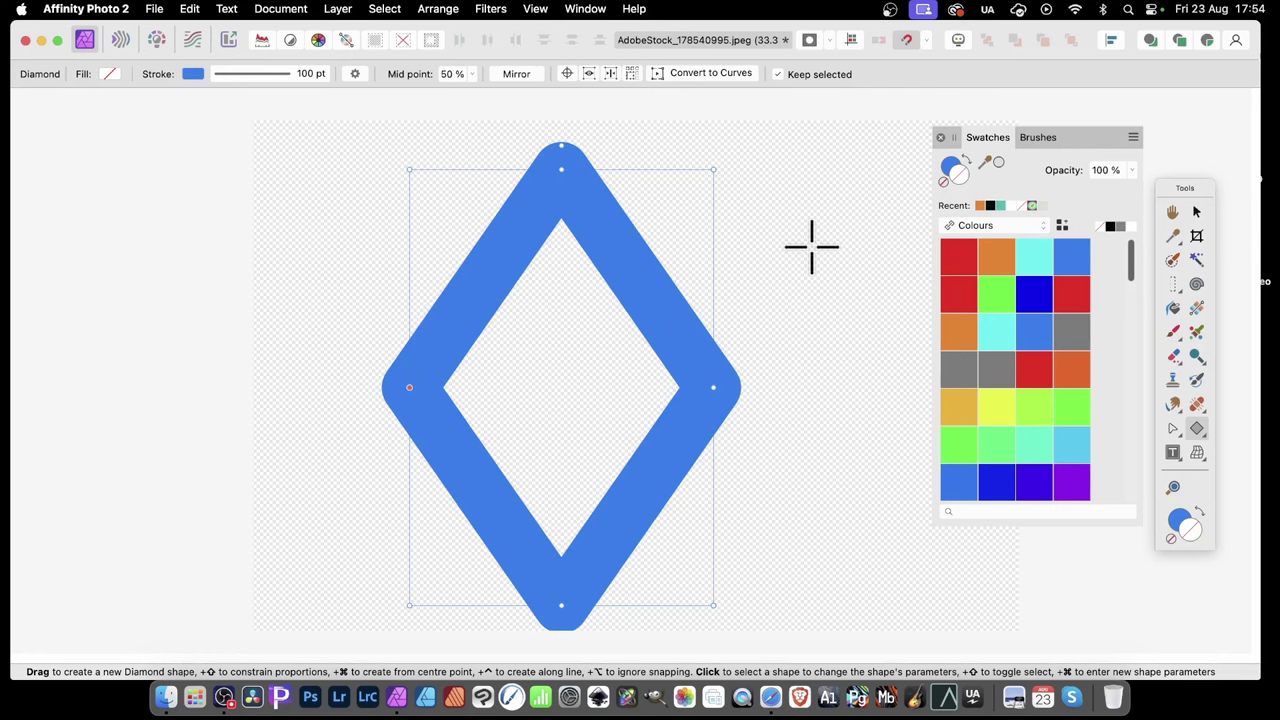
click(1188, 430)
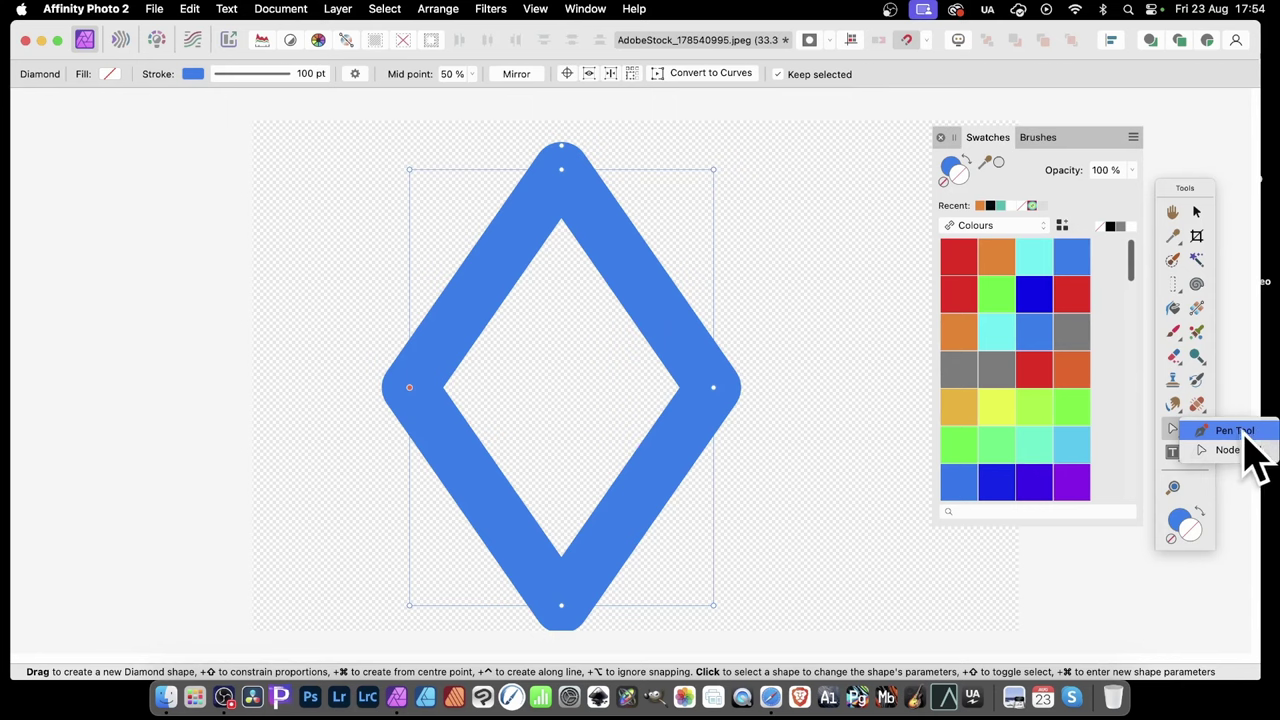
- Move the diamond further left on the canvas
click(1242, 433)
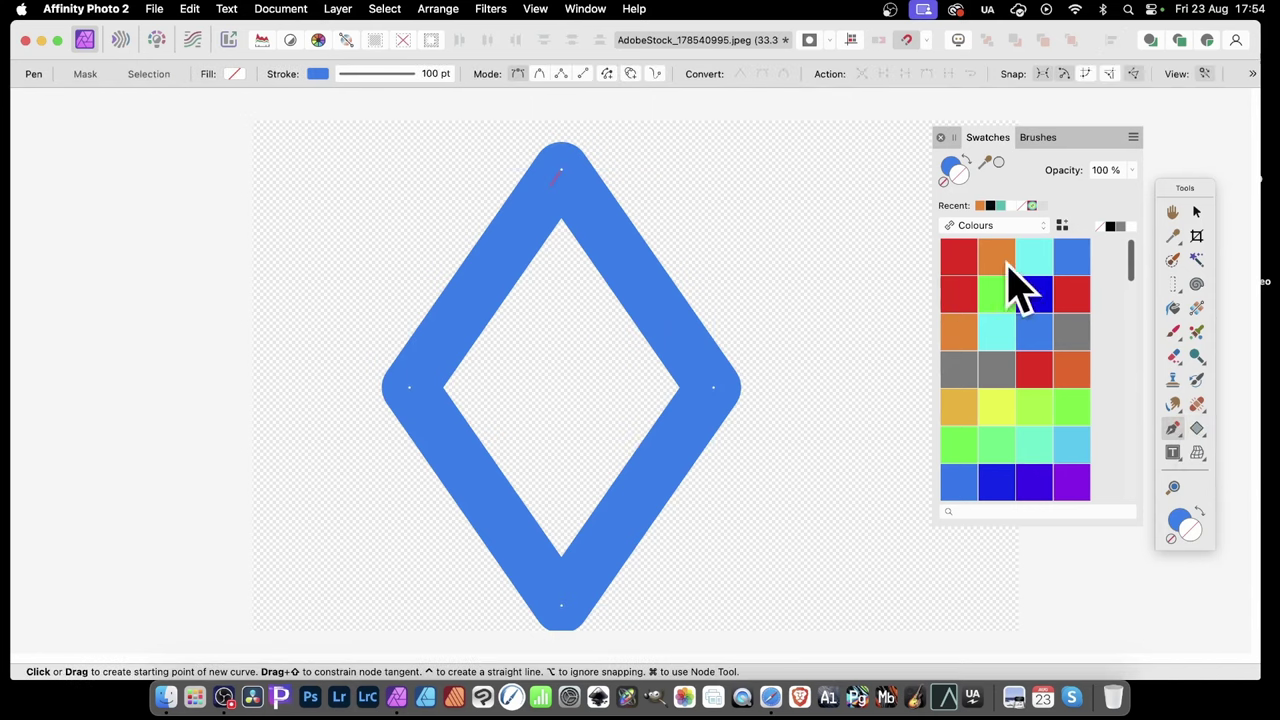
click(1197, 213)
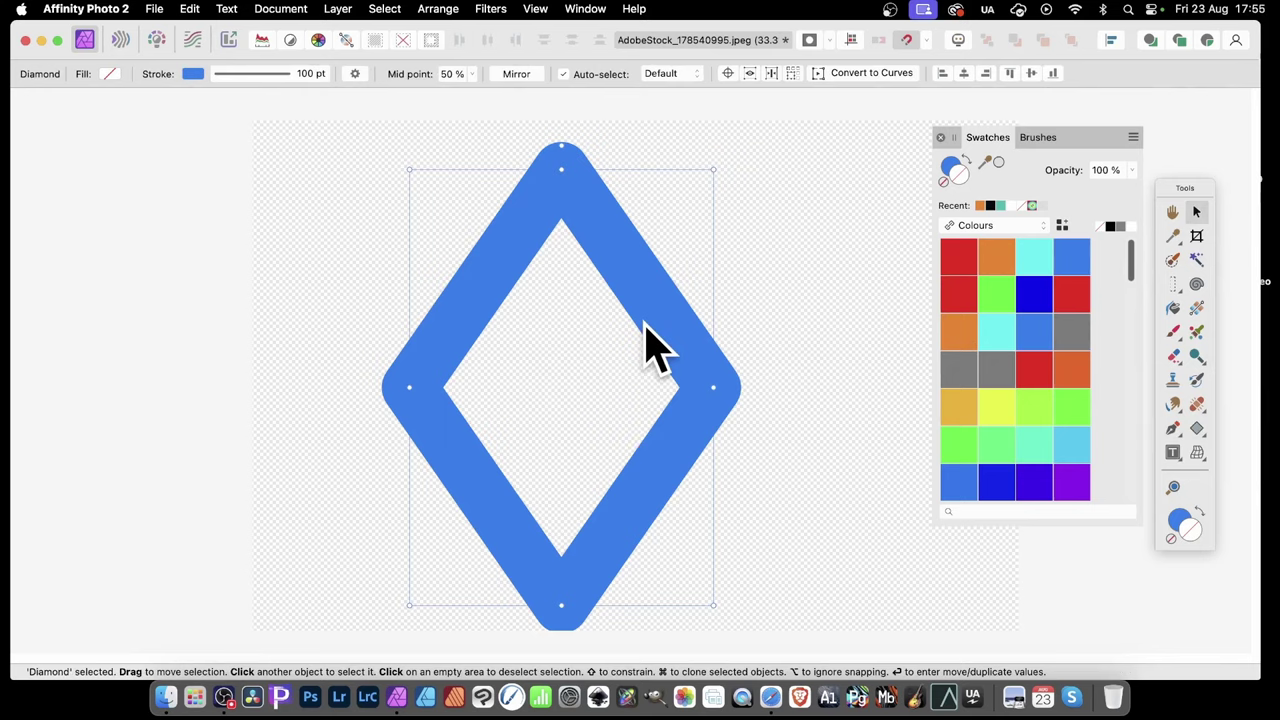
drag(651, 343, 566, 337)
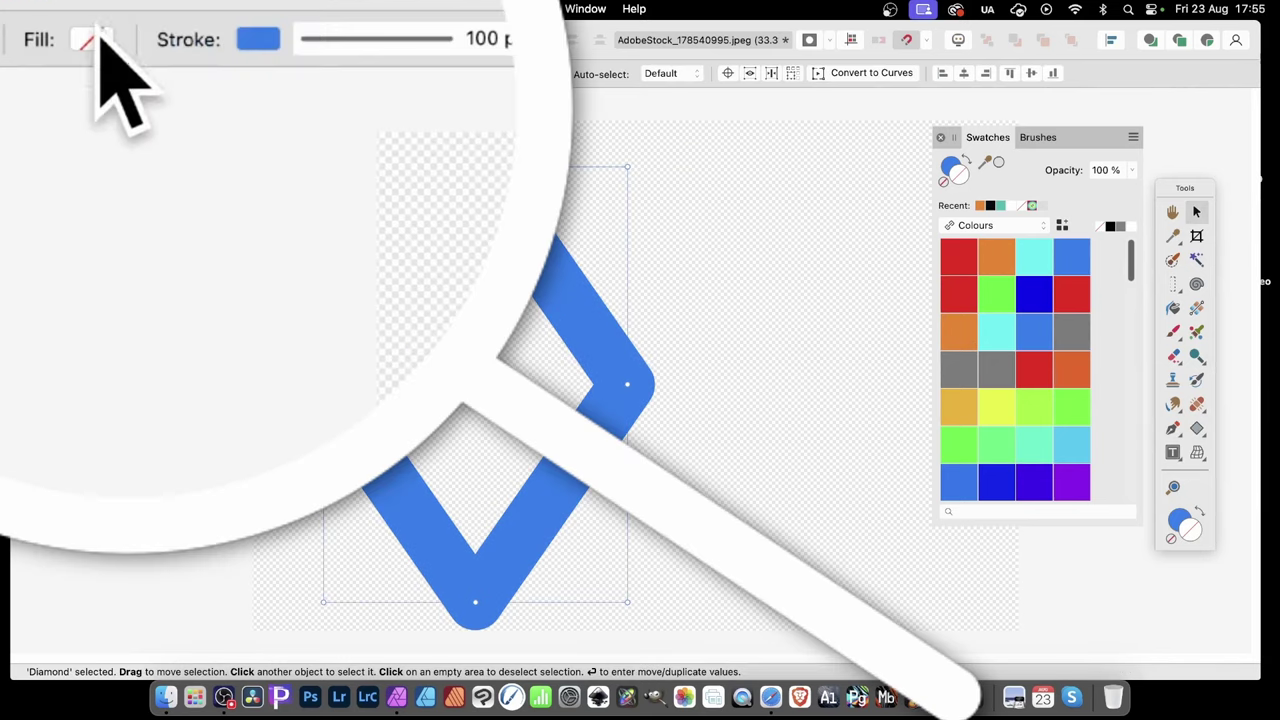
- Inspect the diamond's fill, stroke colour wheel and stroke settings (100 pt width, 1.5 mitre)
click(95, 42)
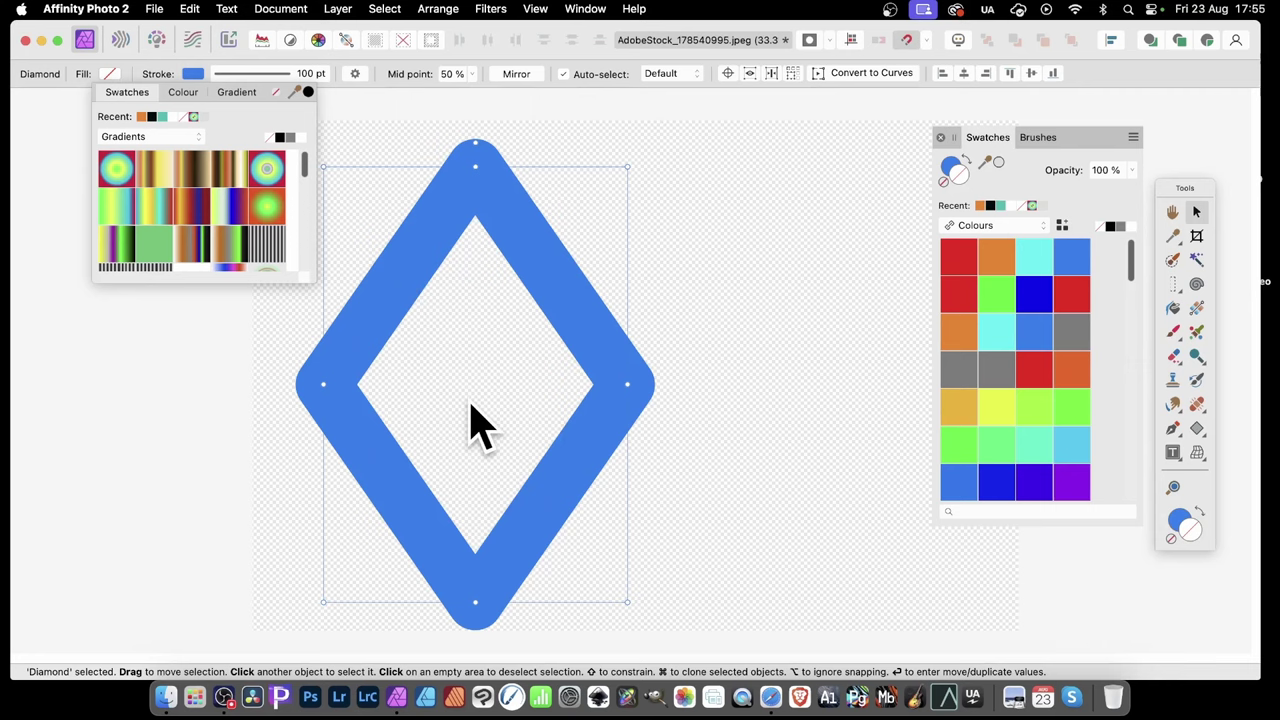
click(196, 74)
click(196, 76)
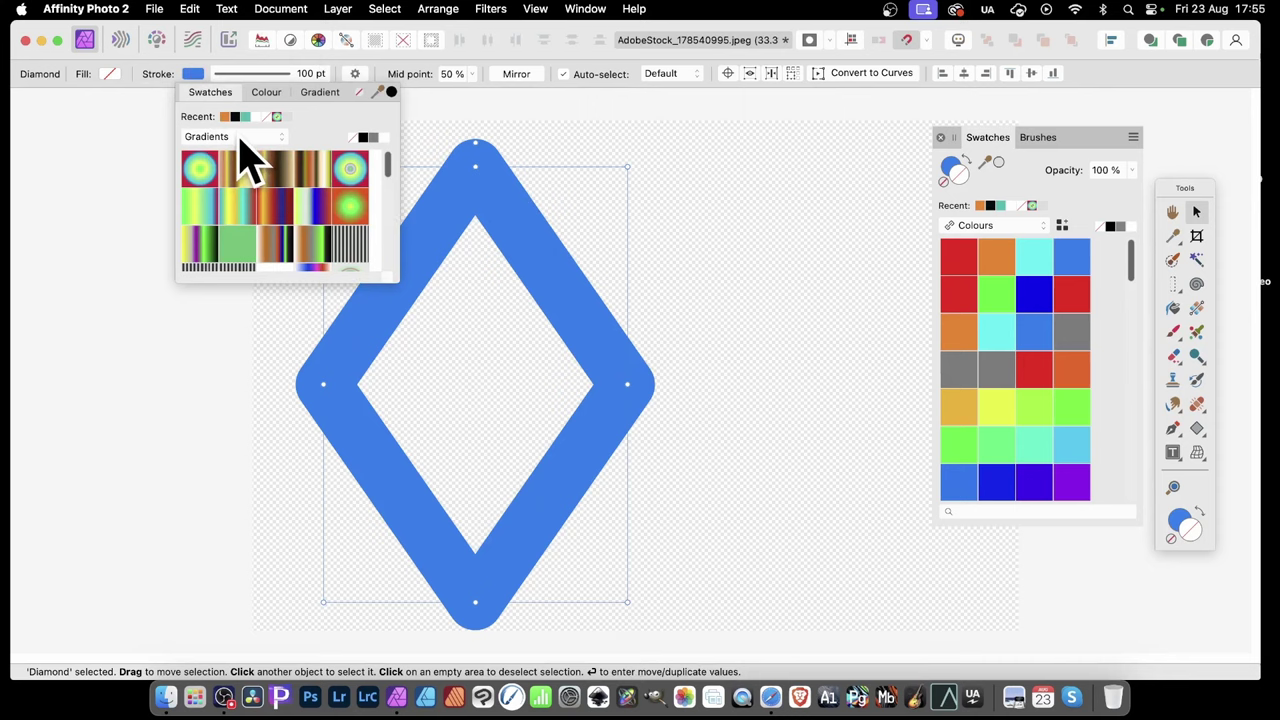
click(277, 96)
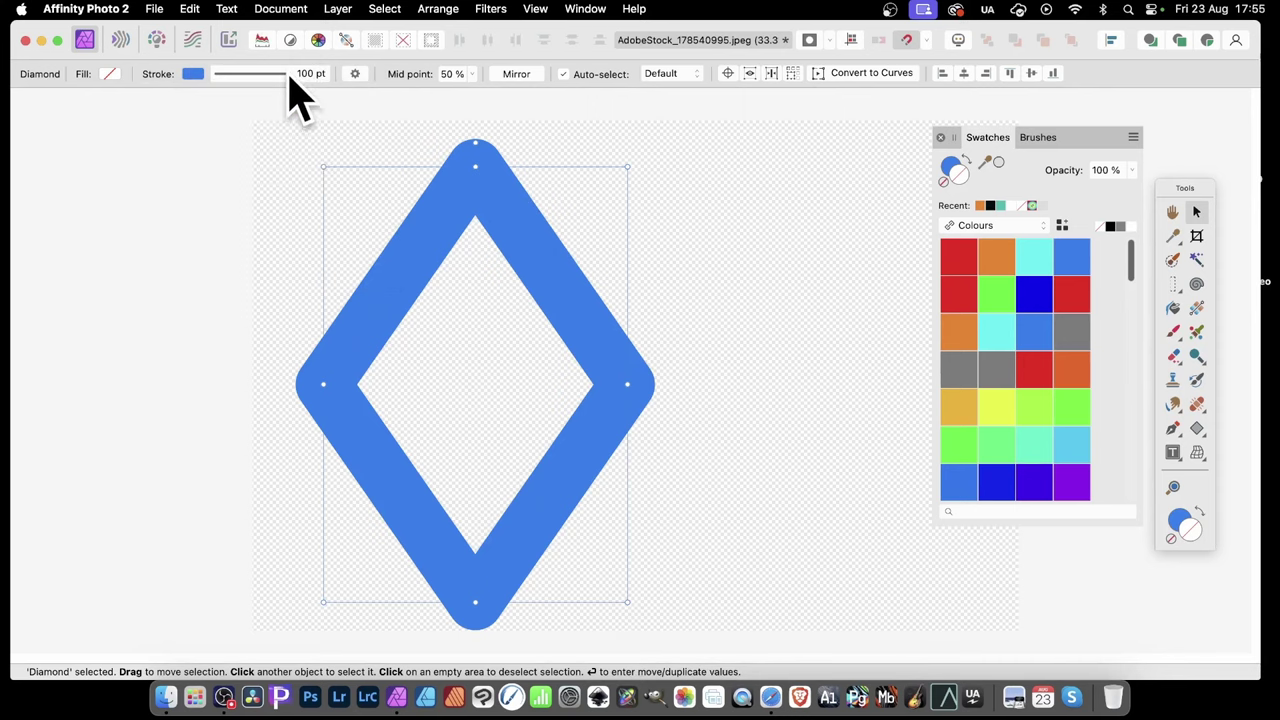
click(290, 78)
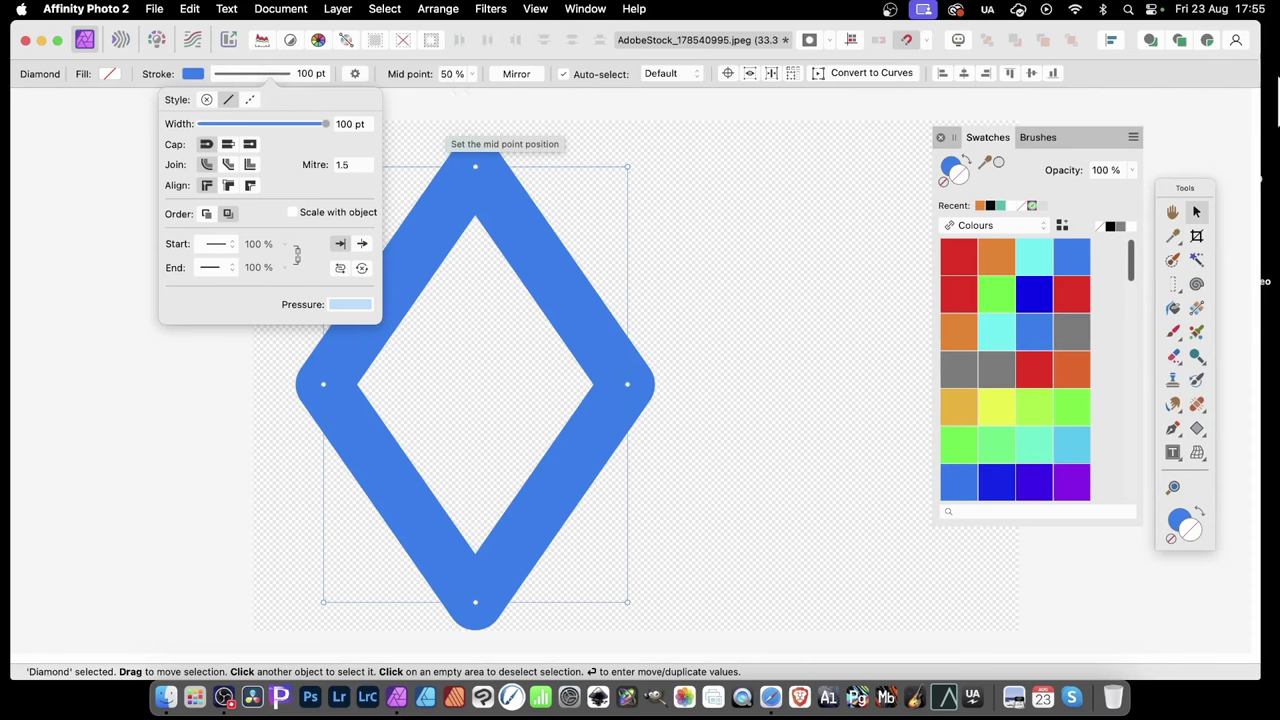
- Rasterise the diamond into a pixel layer and make a selection from that layer
click(1040, 138)
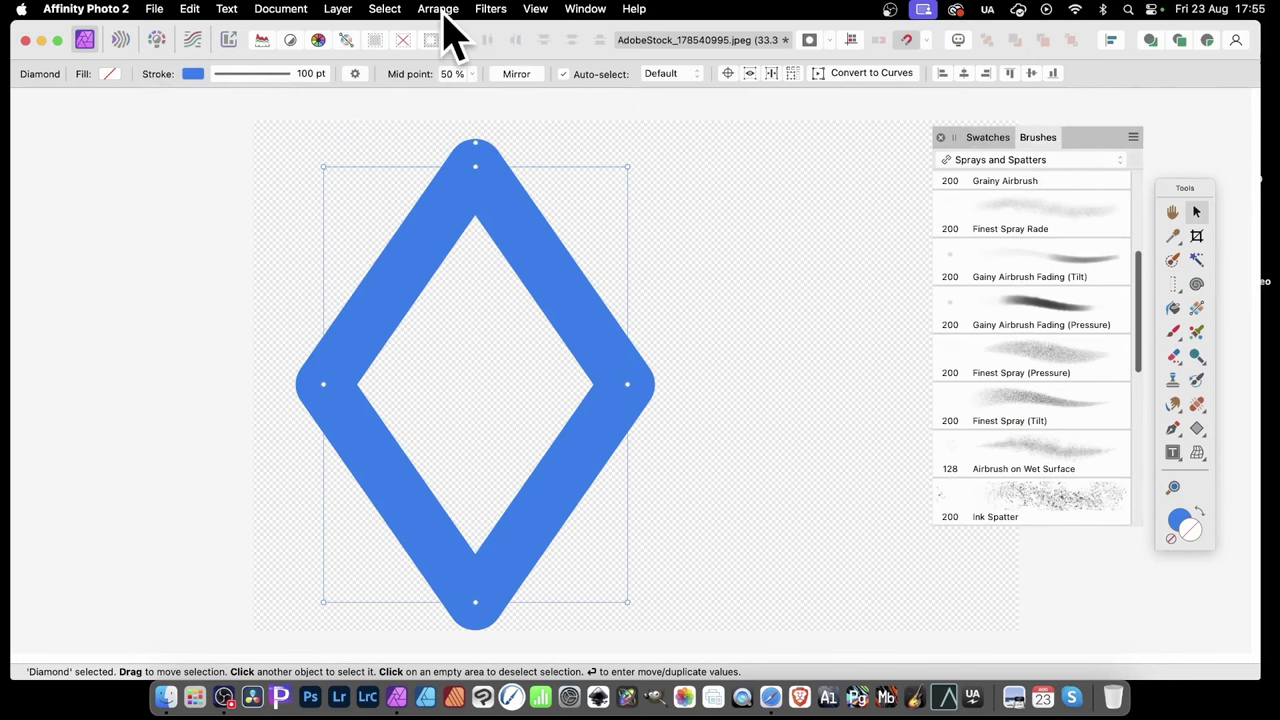
click(338, 12)
scroll(371, 366, down, 5)
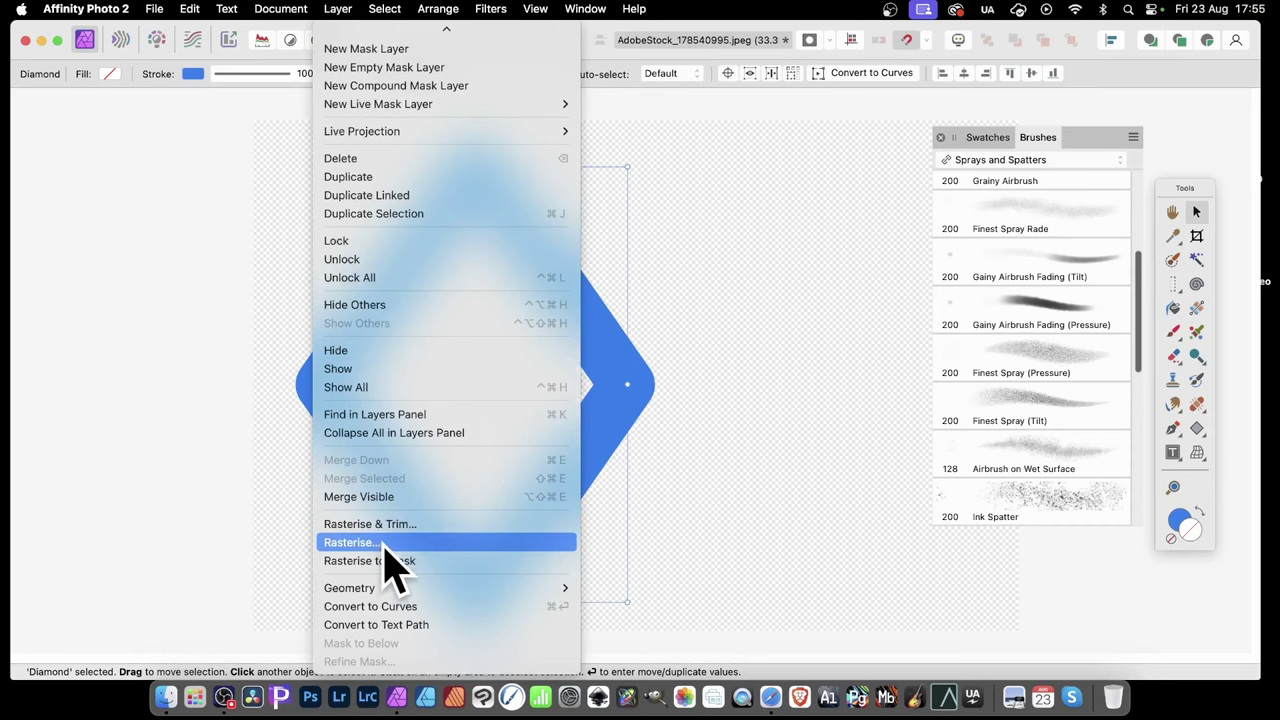
click(383, 546)
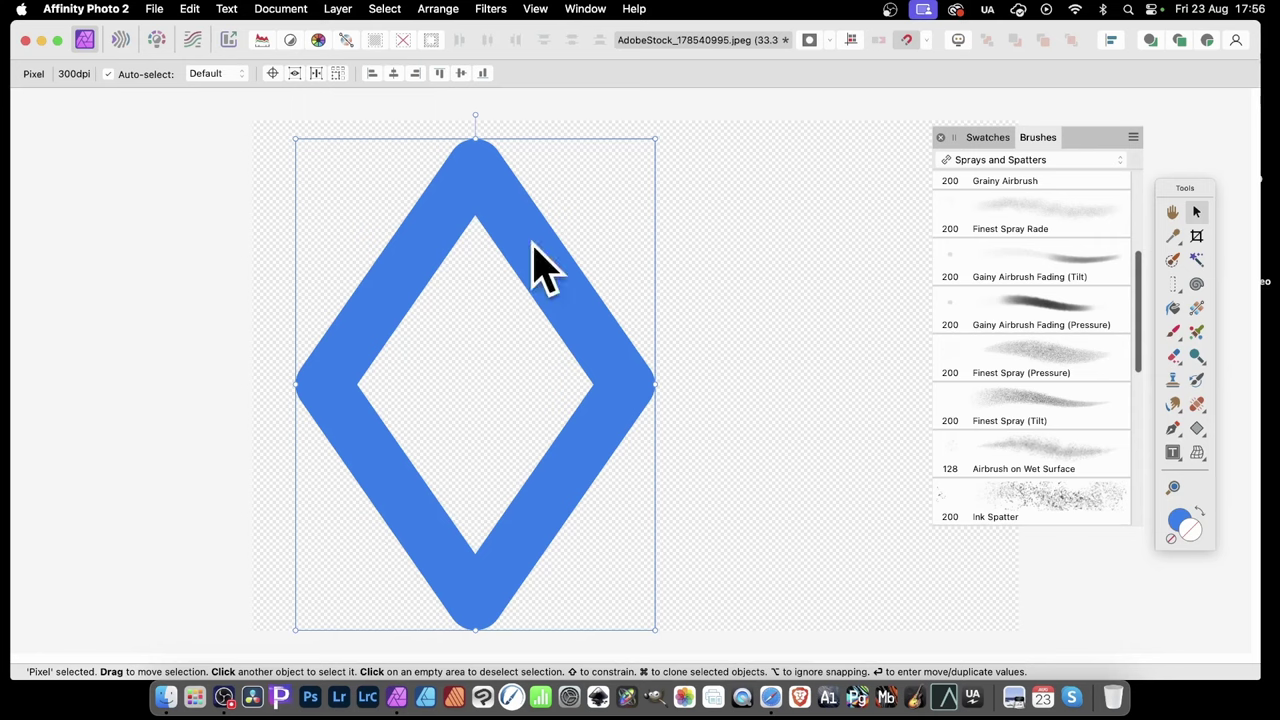
click(386, 10)
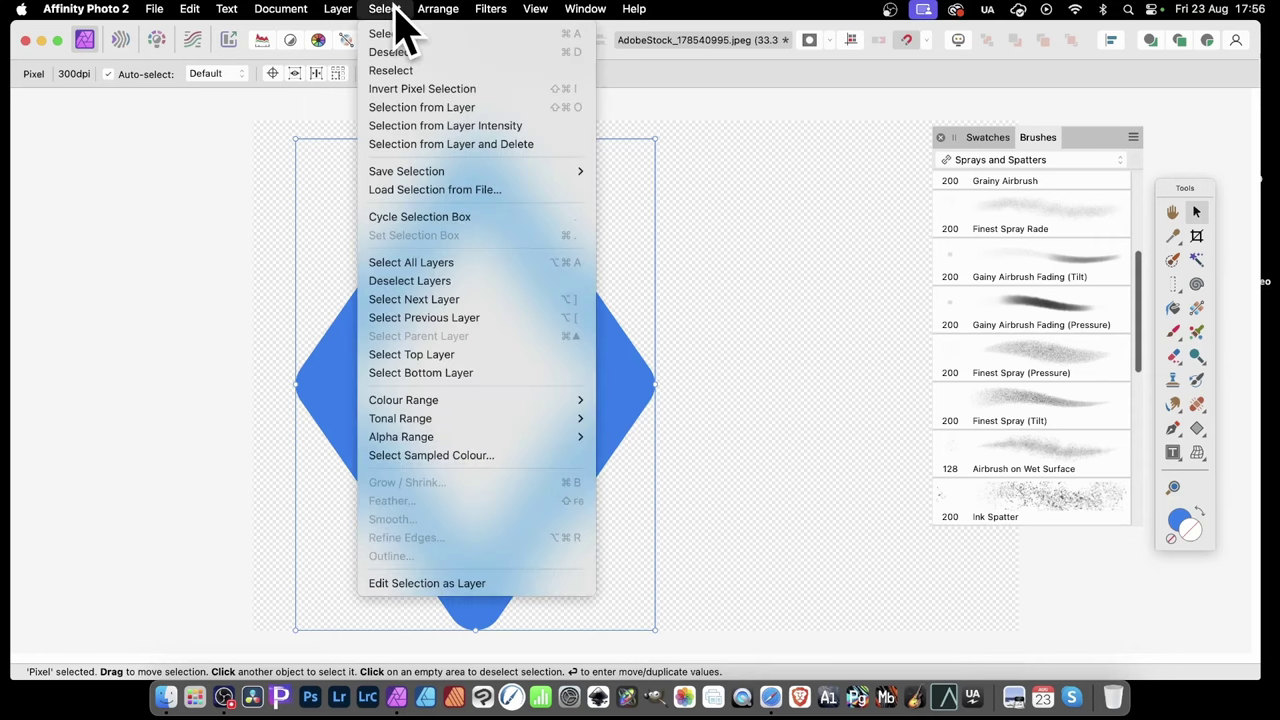
click(420, 107)
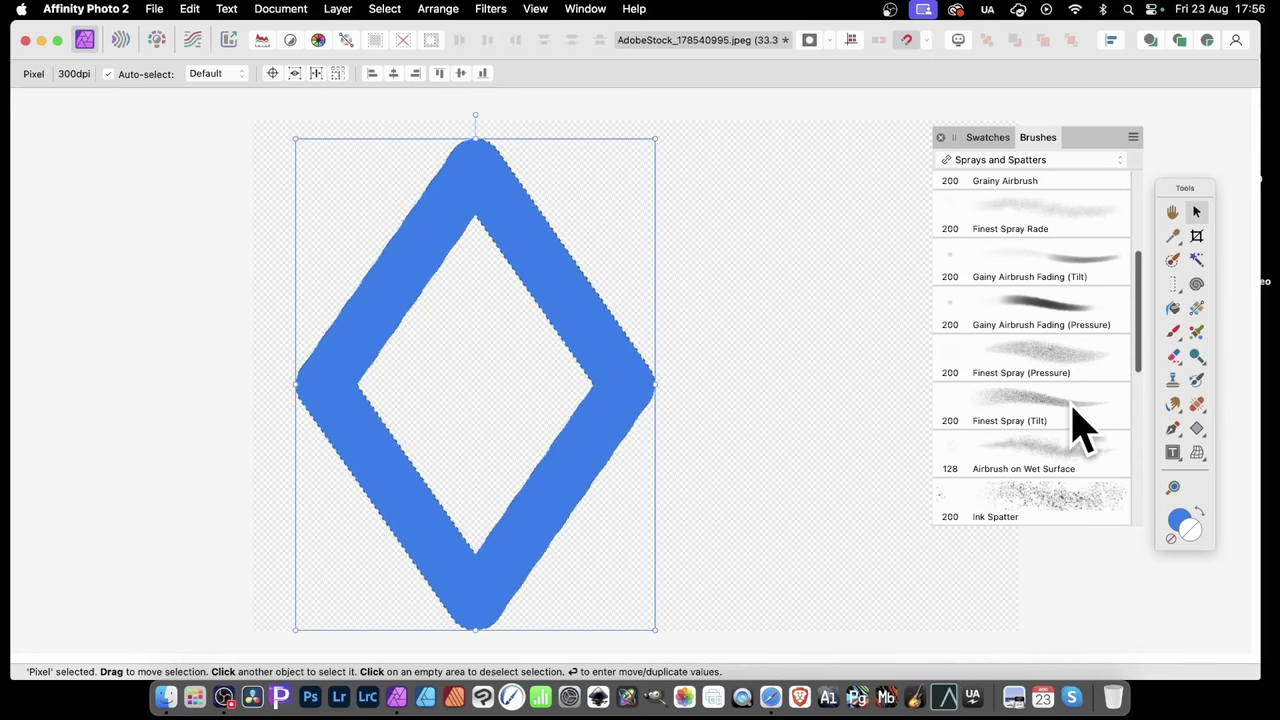
- Pick the Ink Spatter brush and set yellow-orange as the secondary colour in Swatches
click(1035, 515)
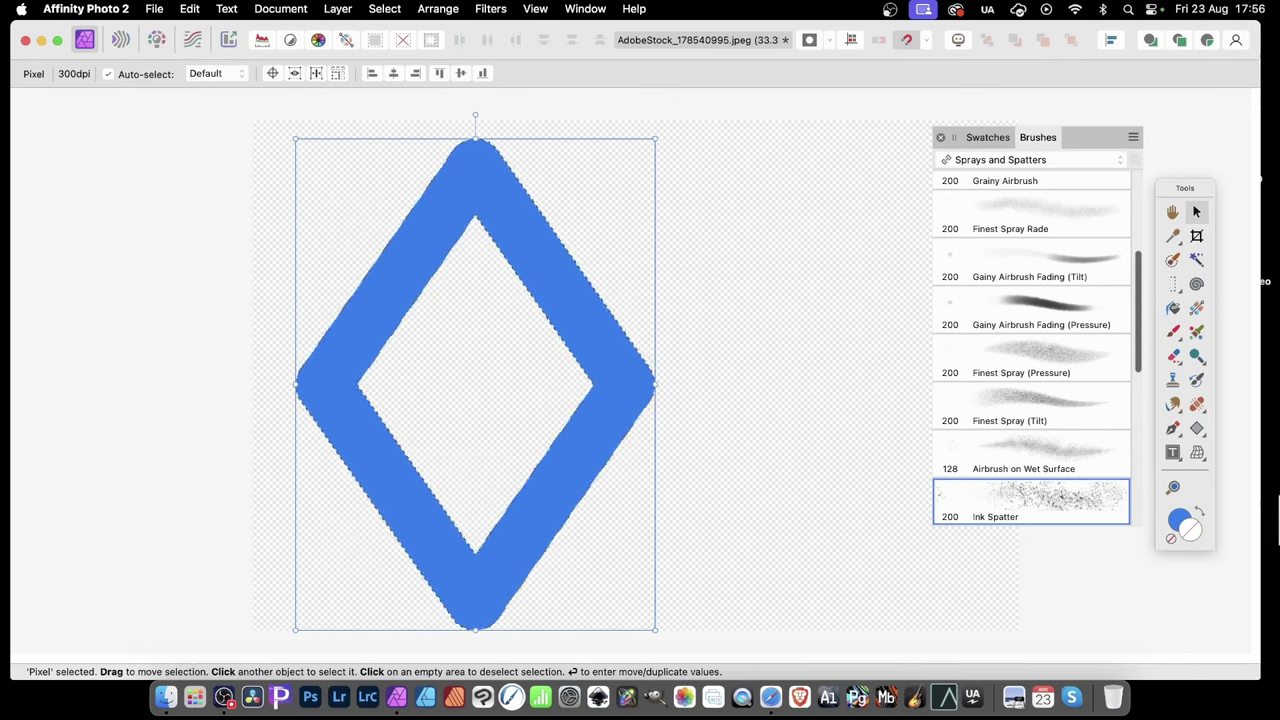
click(988, 138)
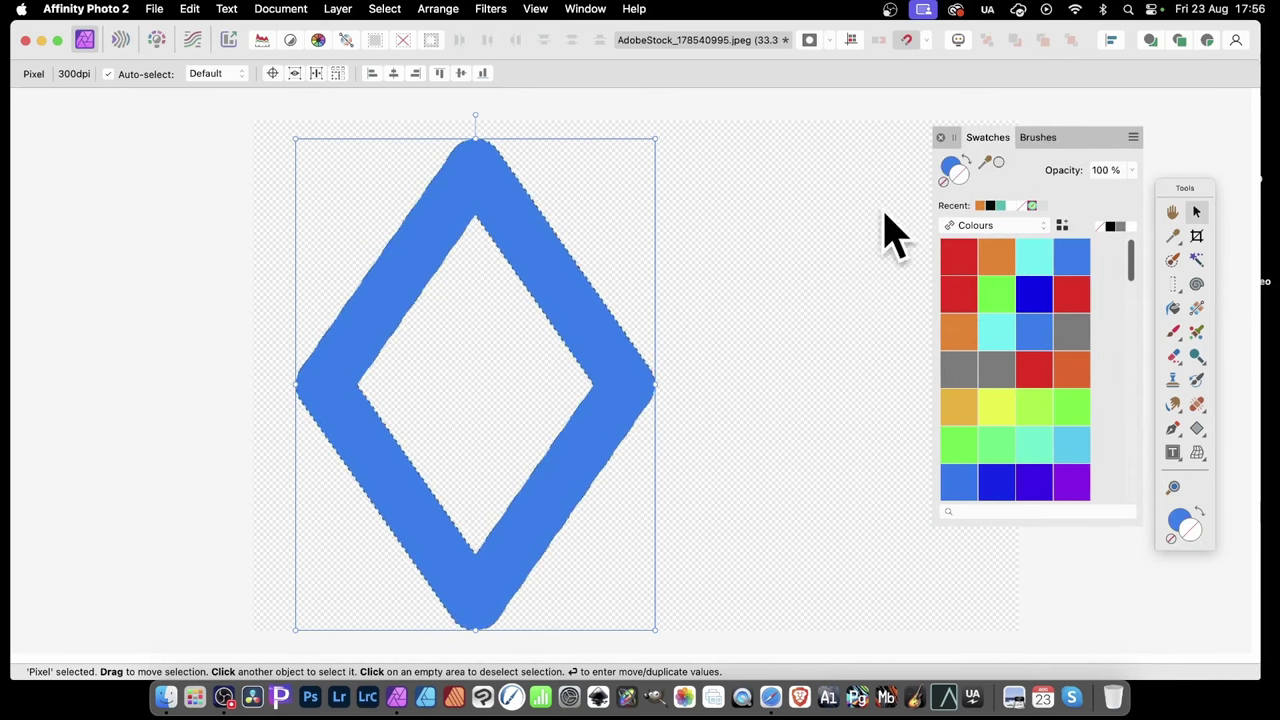
click(967, 408)
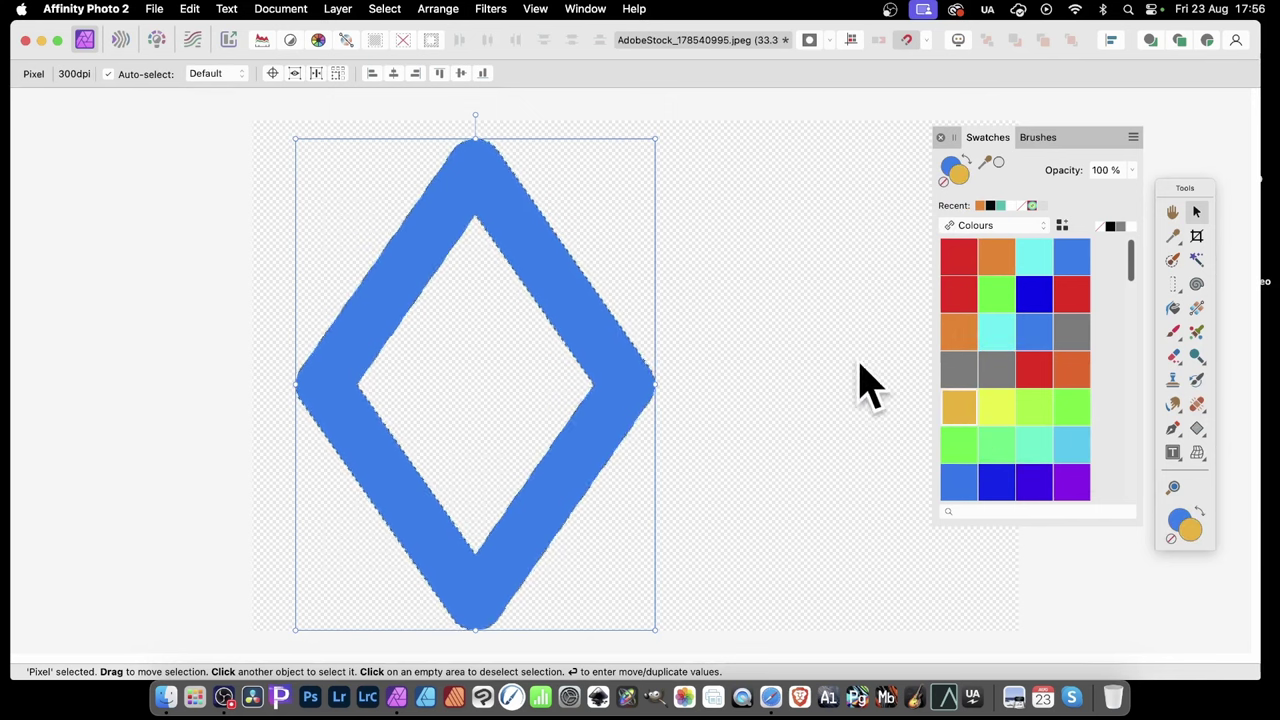
drag(494, 206, 470, 188)
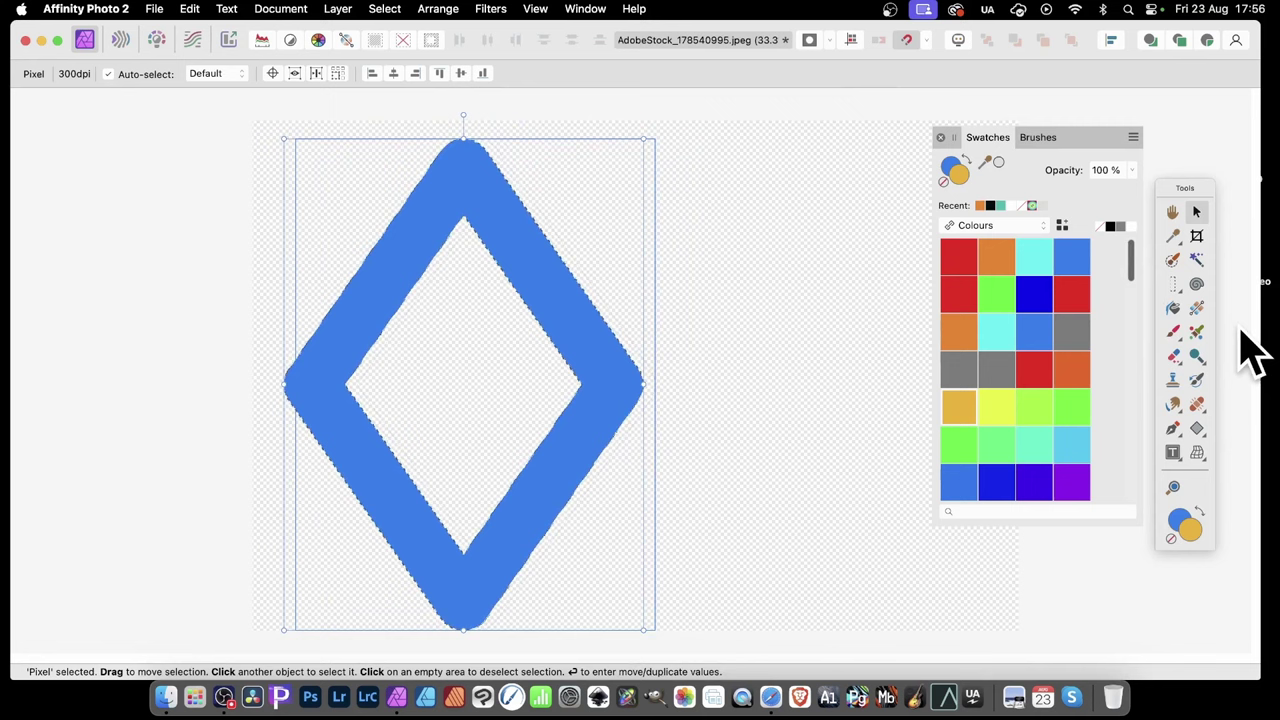
- Paint yellow and red ink spatter speckles over the selected diamond with the Paint Brush Tool
click(1172, 331)
click(1172, 331)
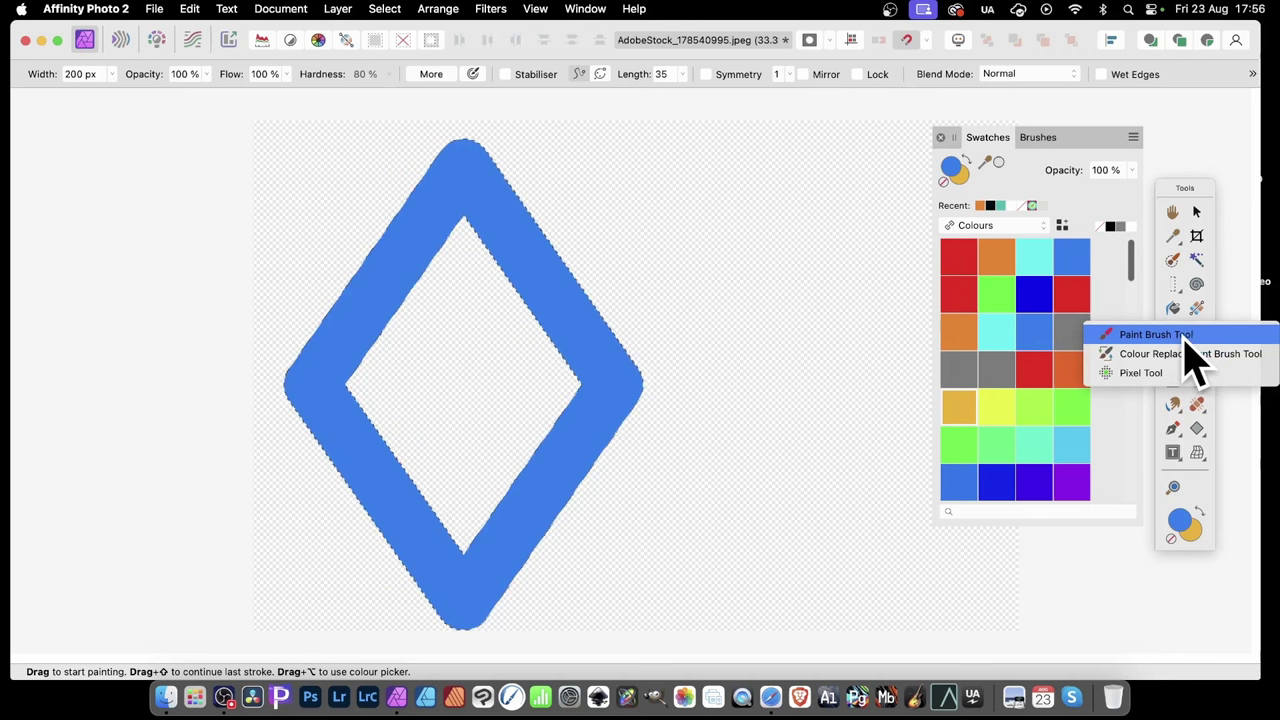
click(1190, 336)
click(567, 292)
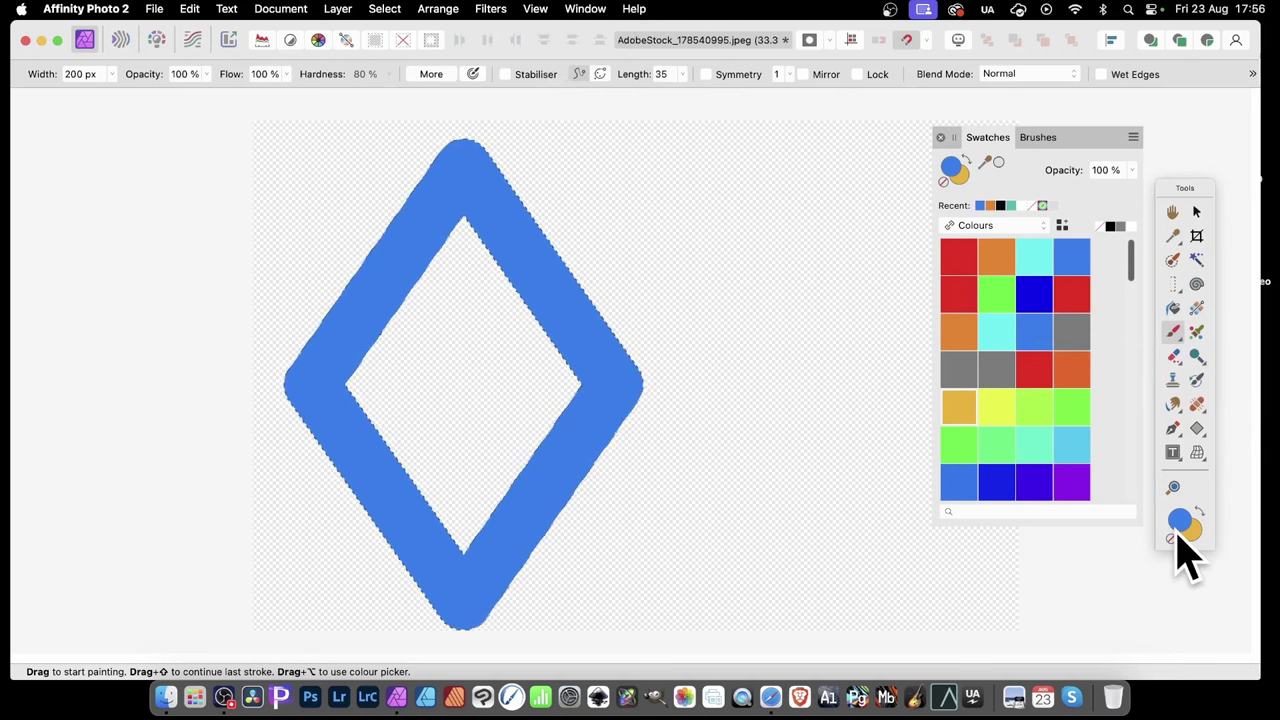
click(1200, 512)
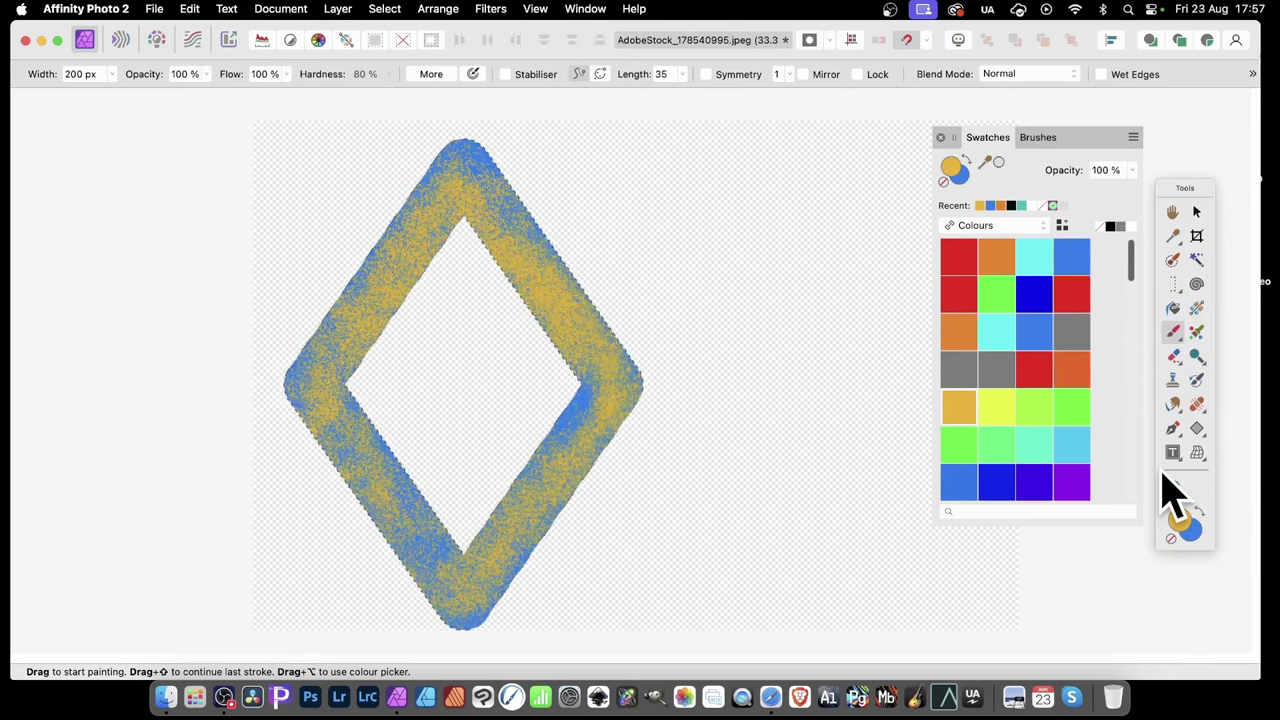
click(1003, 412)
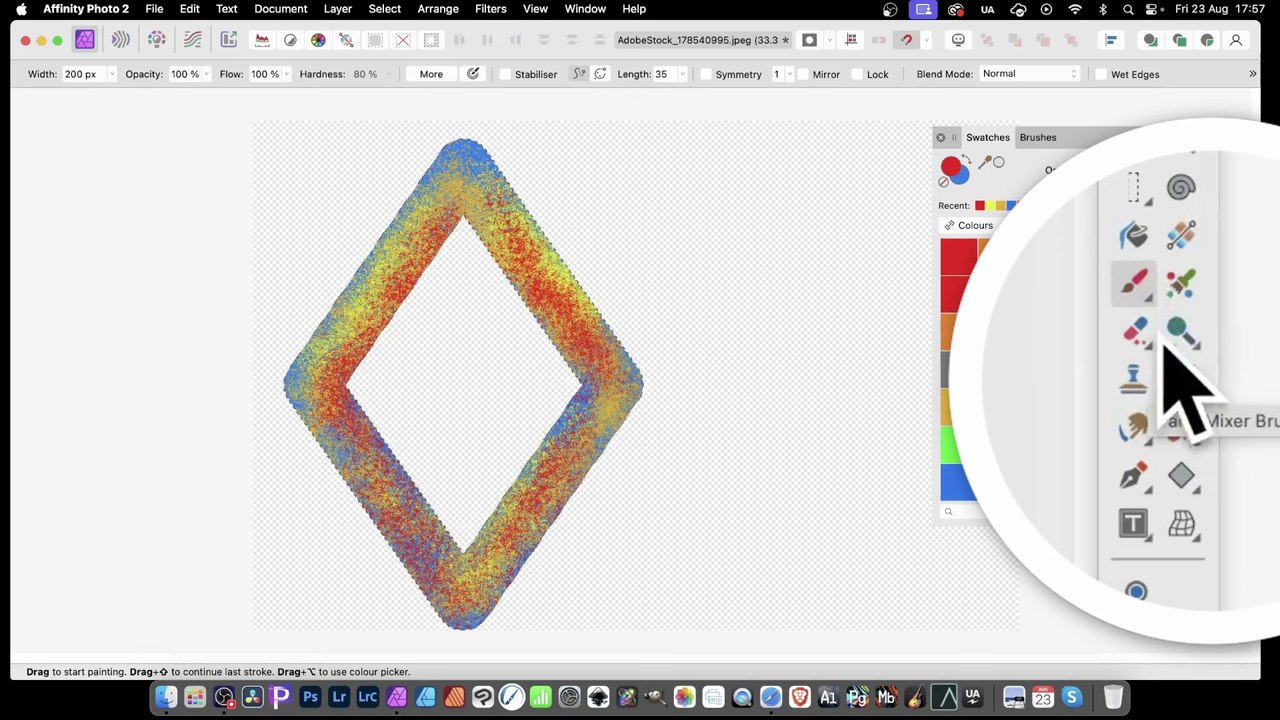
- Clear the selection, close Swatches and nudge the diamond frame slightly up and left
click(1140, 430)
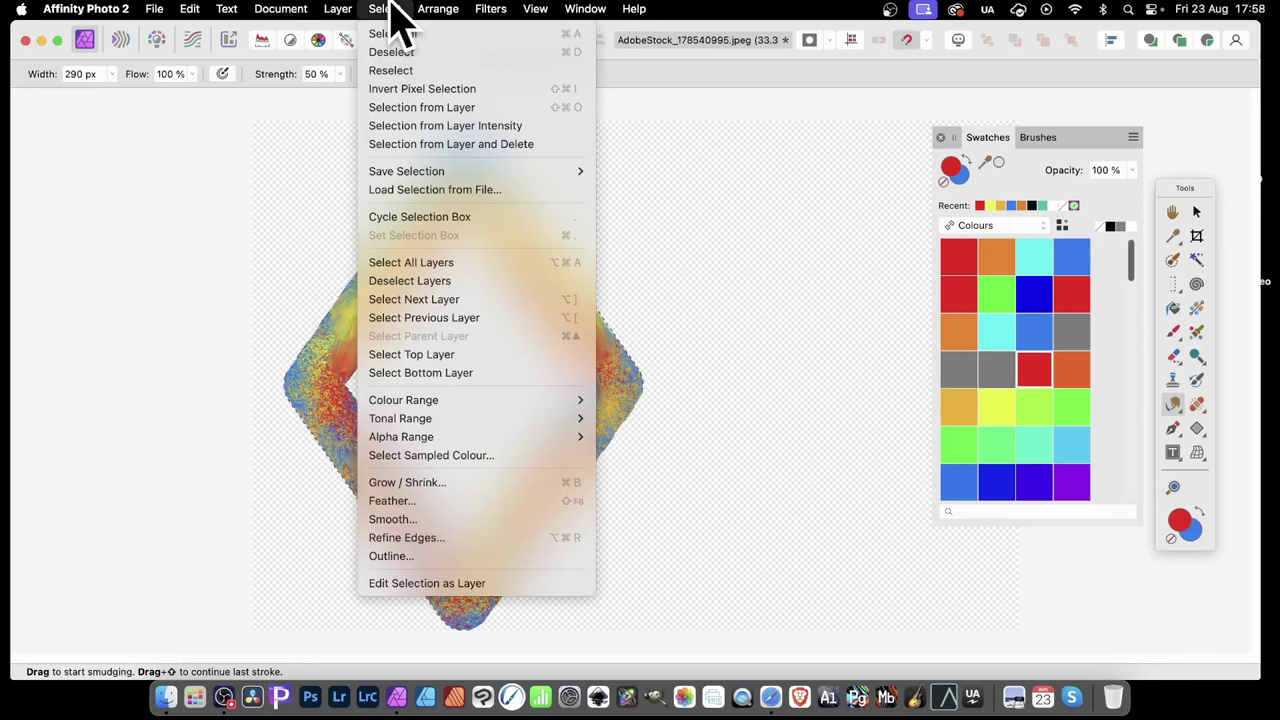
click(404, 53)
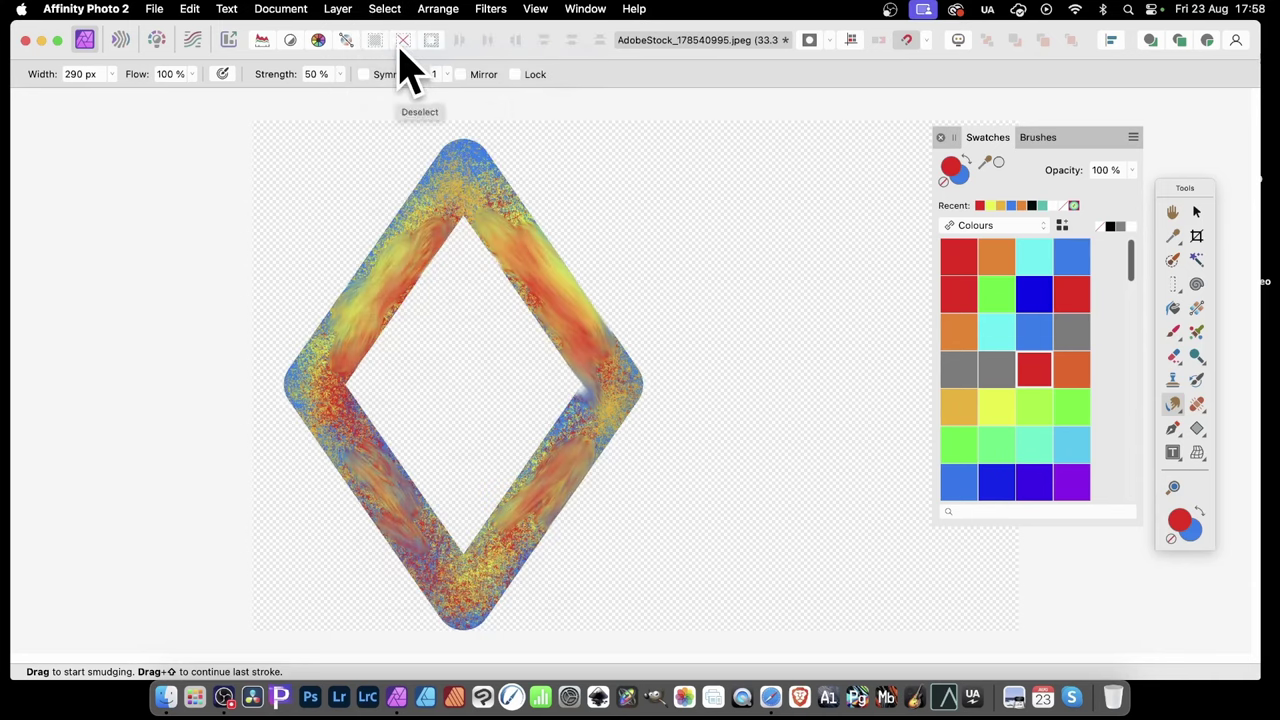
key(v)
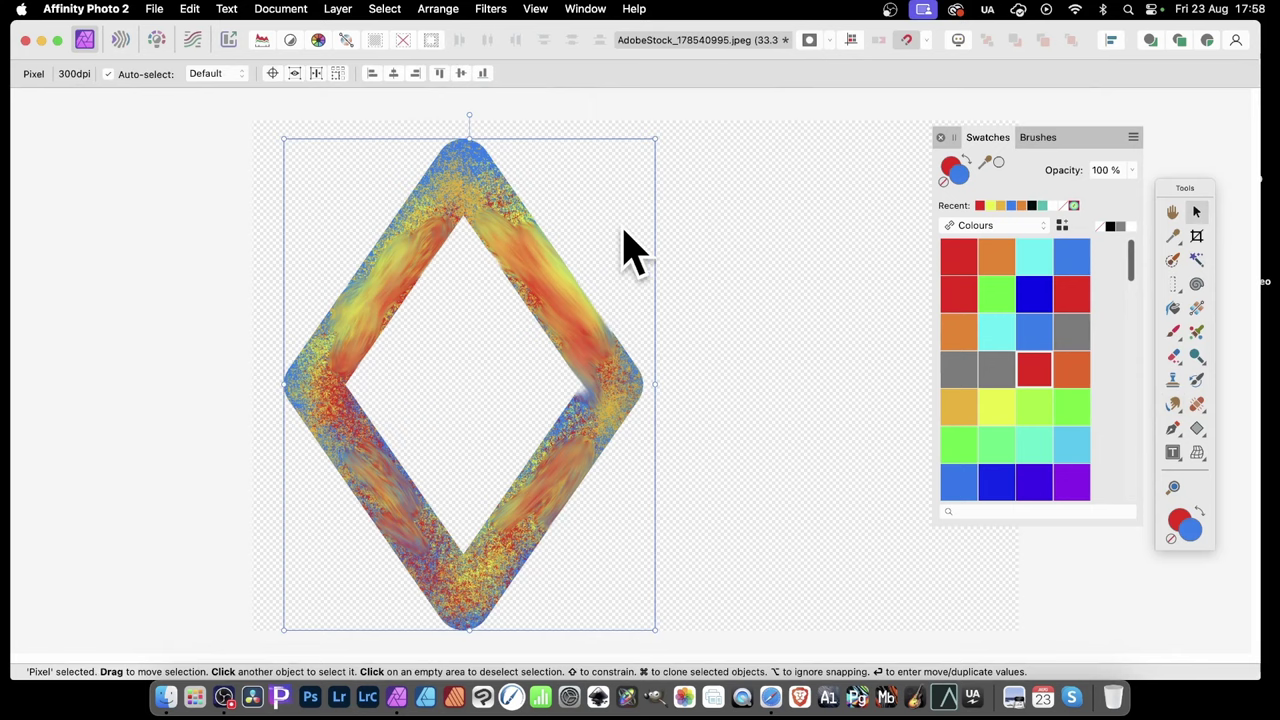
click(940, 137)
drag(614, 408, 590, 395)
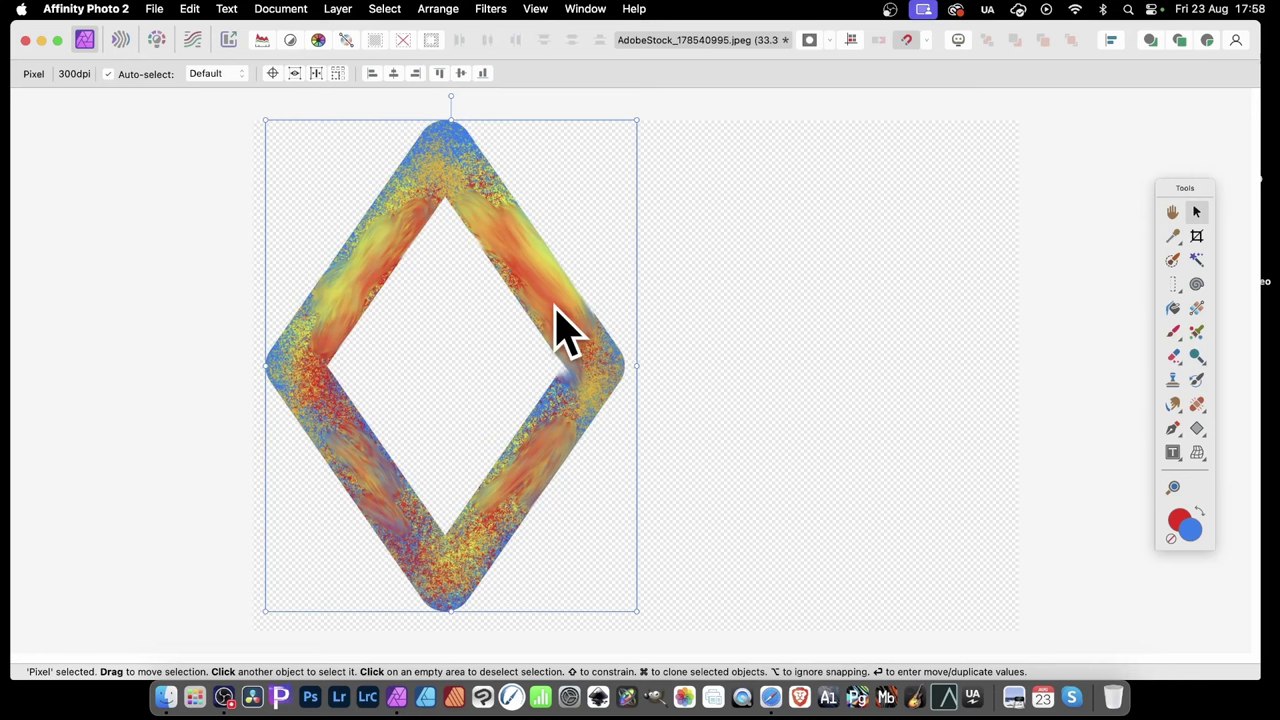
- Add a 3D layer effect to the diamond frame with a 100 px radius bevel
right_click(568, 315)
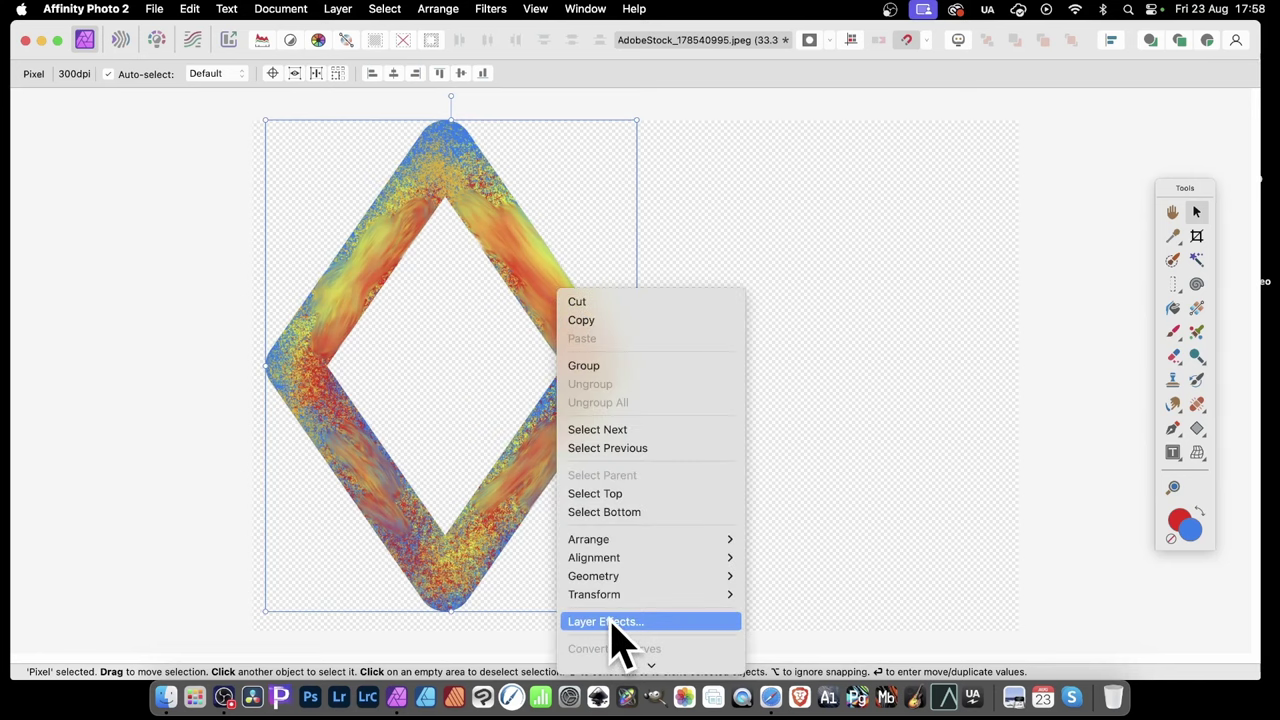
click(612, 624)
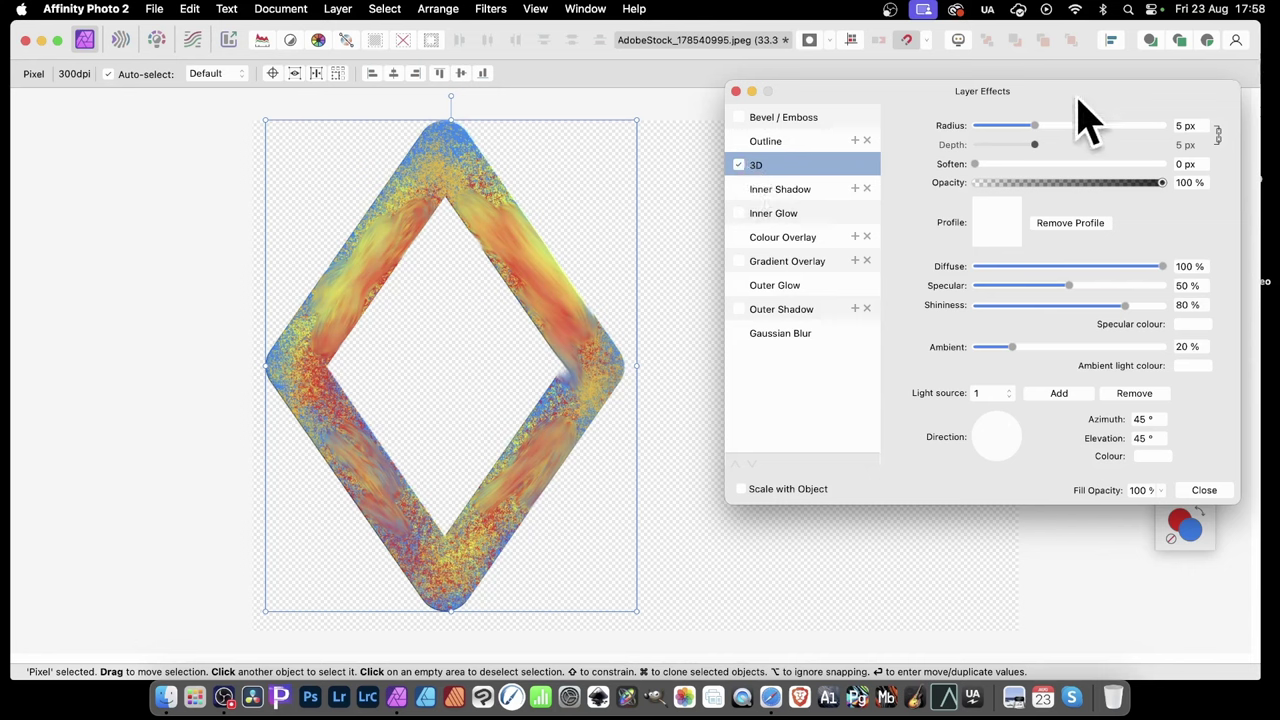
drag(1036, 127, 1173, 143)
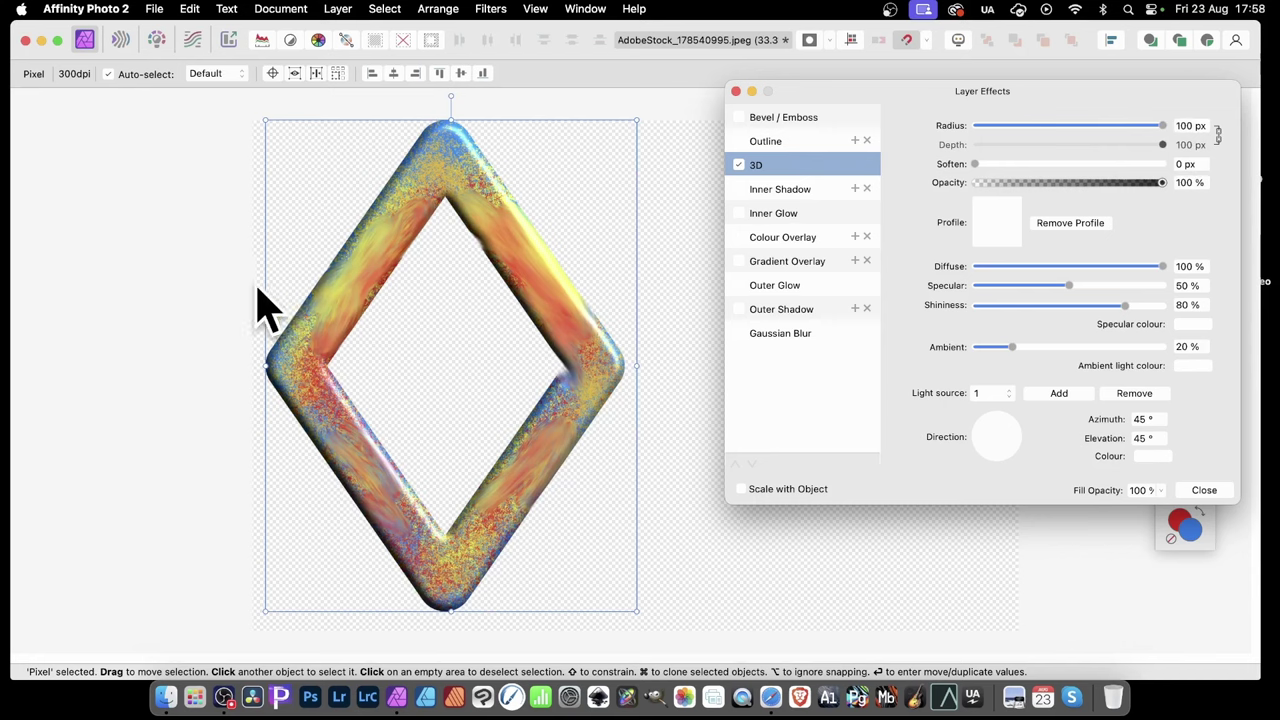
- Add an outer shadow (22.3 px radius, 81.8 px offset, 72% intensity) pushed down-right
click(740, 310)
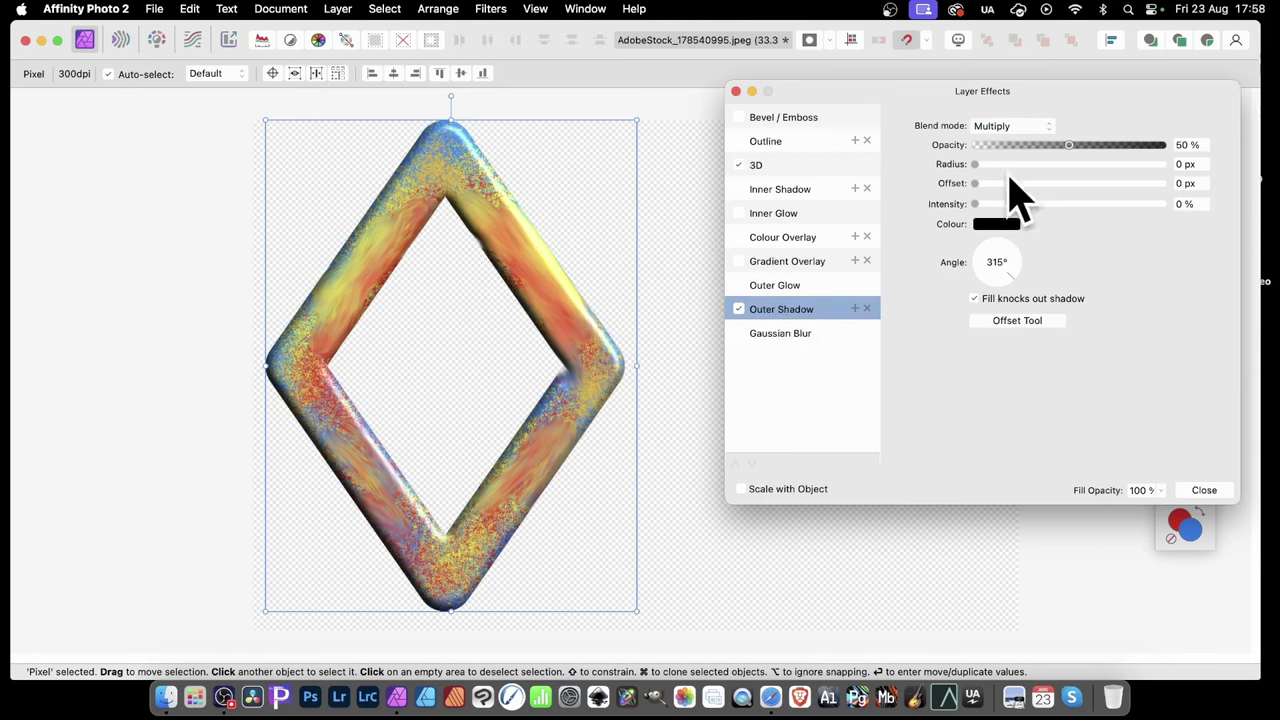
drag(1037, 166, 1063, 183)
click(1085, 183)
click(1086, 204)
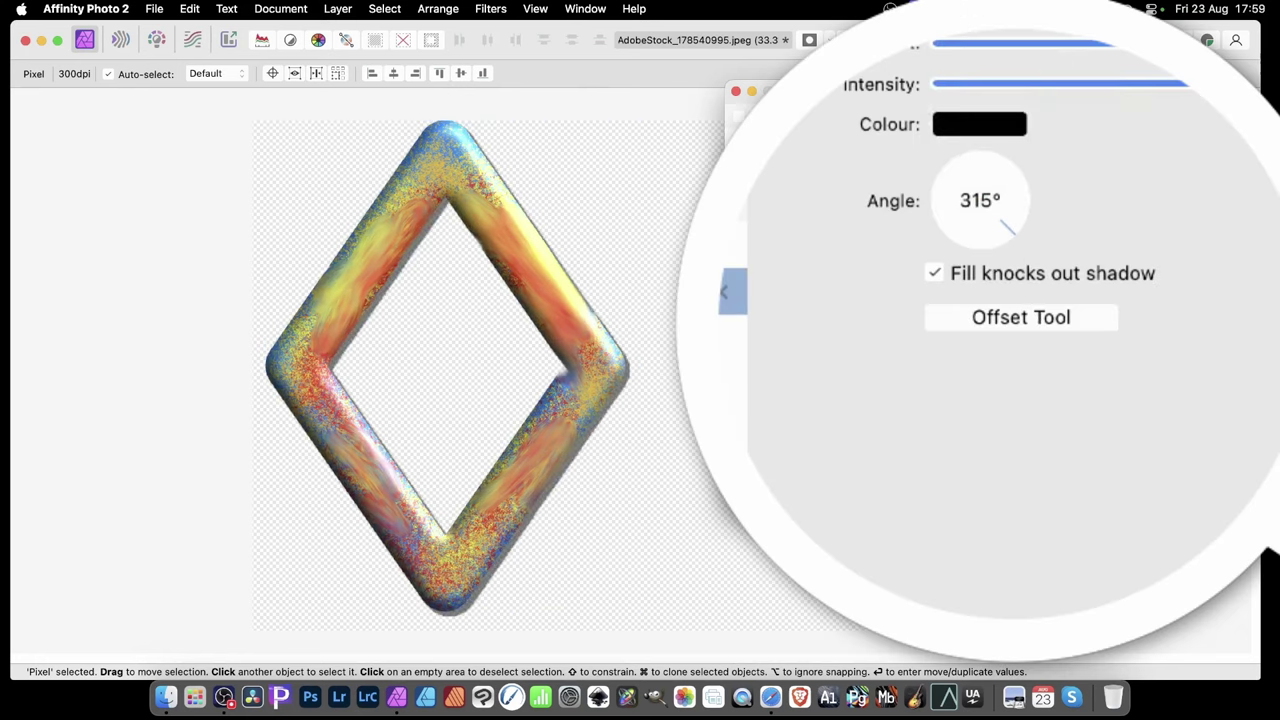
click(1020, 320)
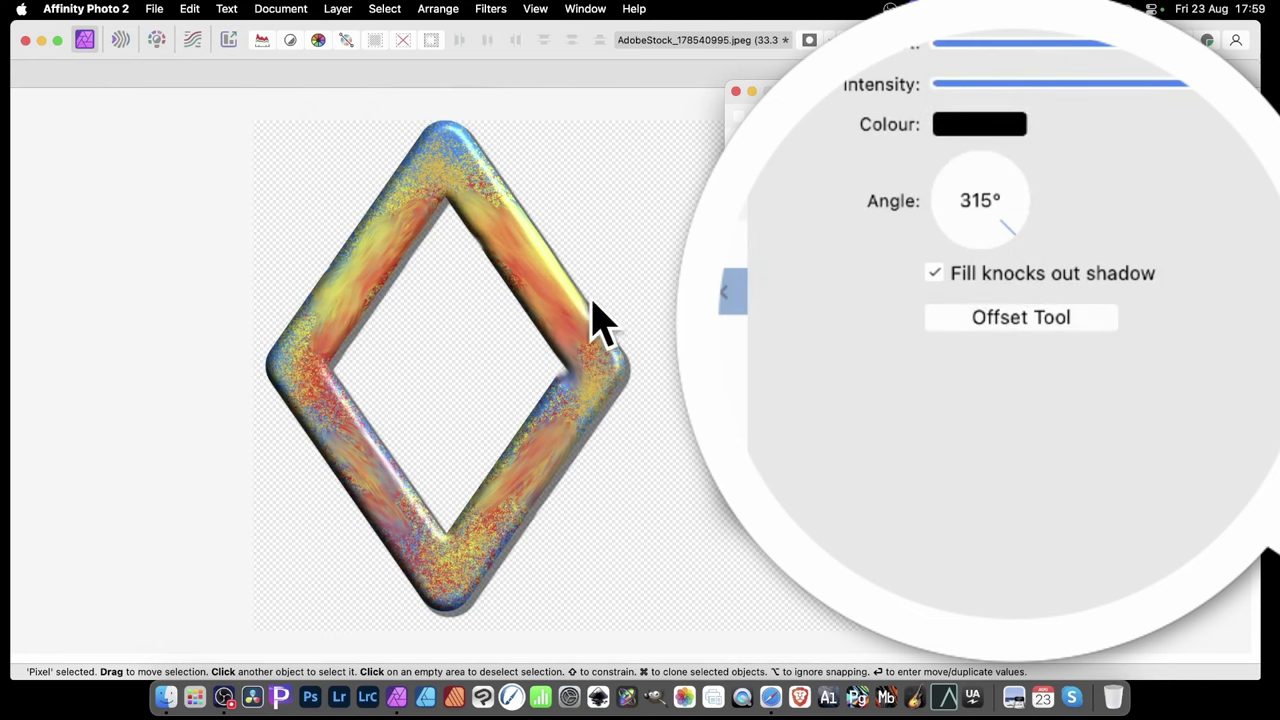
mouse_move(592, 314)
mouse_down()
mouse_move(650, 370)
mouse_move(585, 305)
mouse_move(623, 346)
mouse_move(511, 417)
mouse_move(623, 286)
mouse_move(598, 333)
mouse_move(589, 309)
mouse_move(600, 320)
mouse_up()
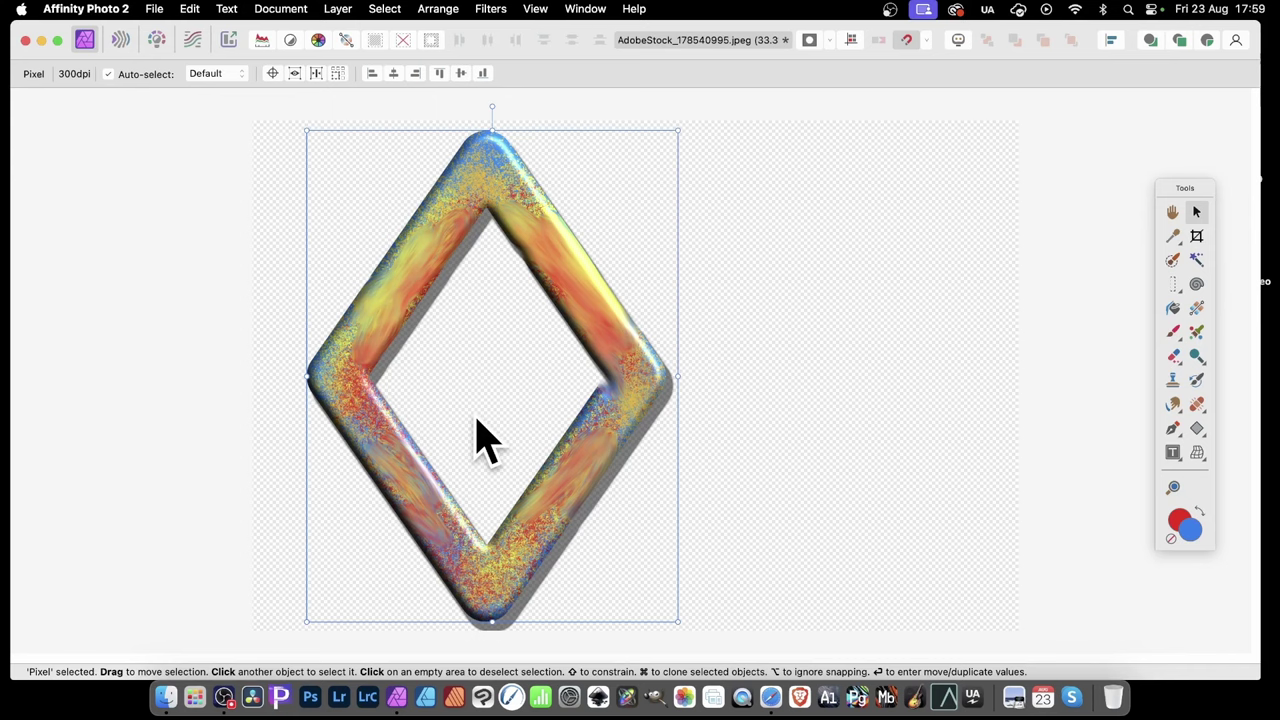
- Rasterise the frame layer with Preserve layer FX off, baking in its bevel and shadow
right_click(484, 160)
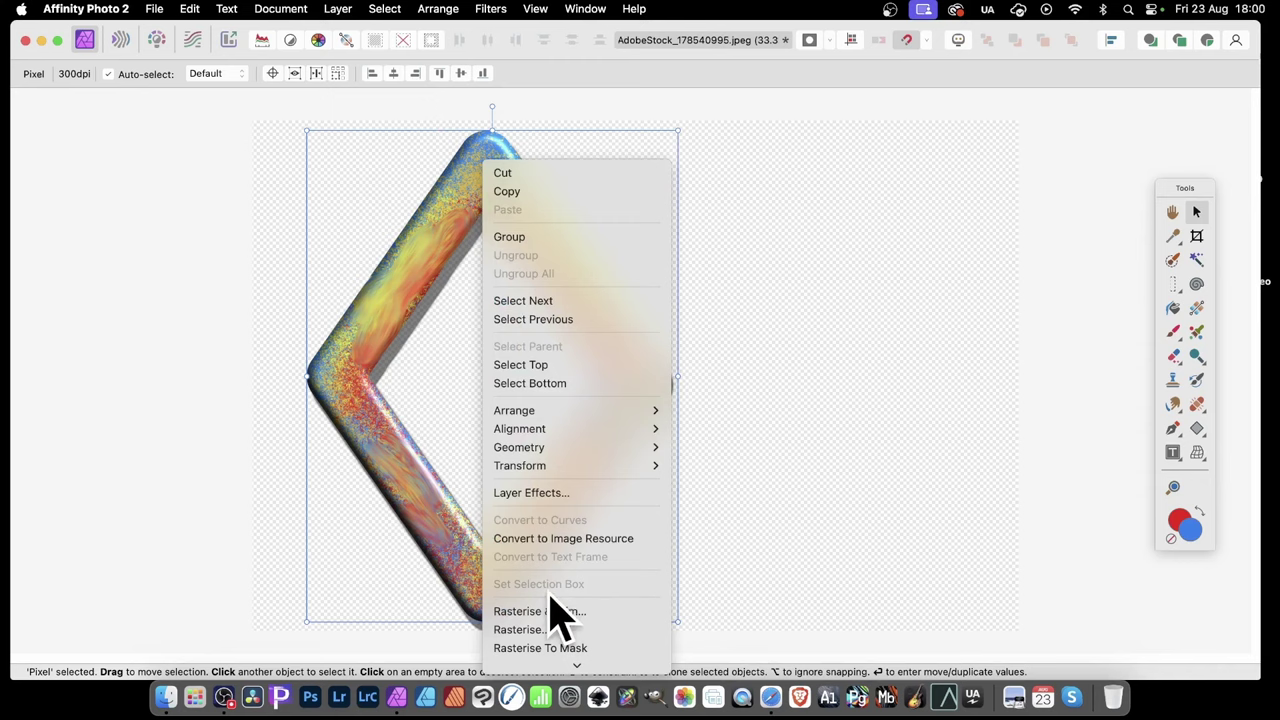
mouse_move(563, 714)
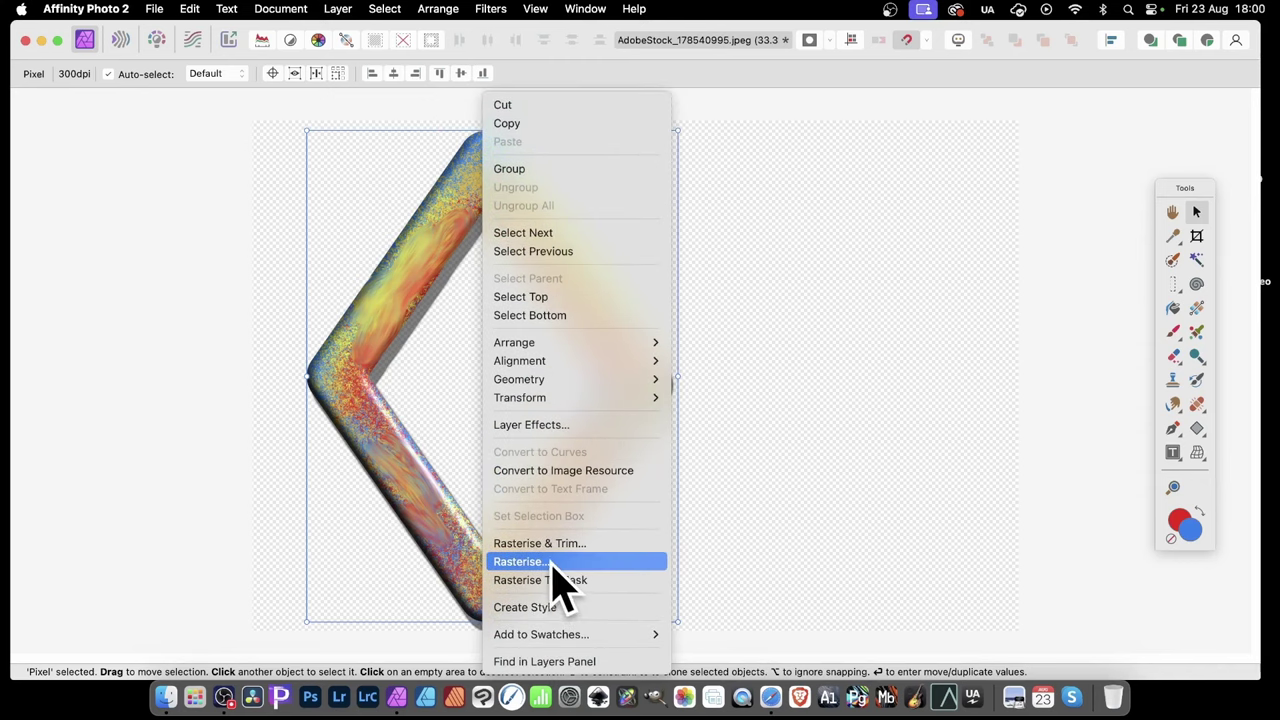
click(552, 567)
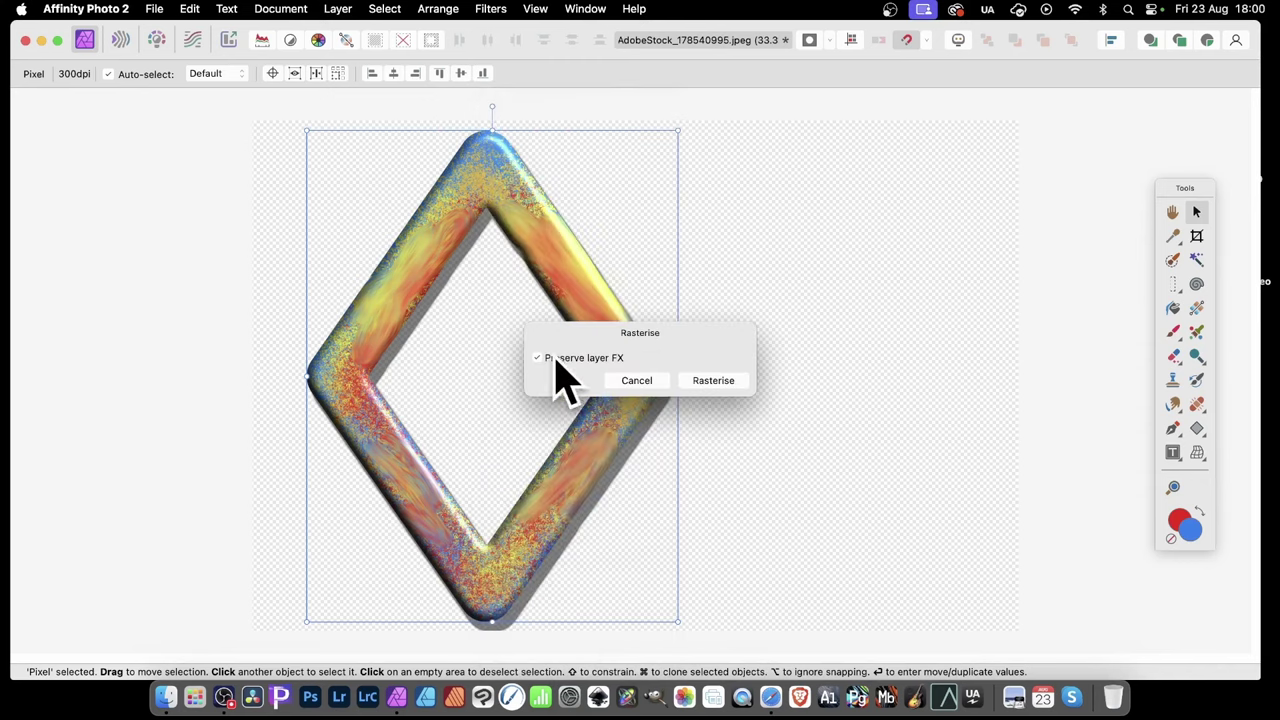
click(552, 357)
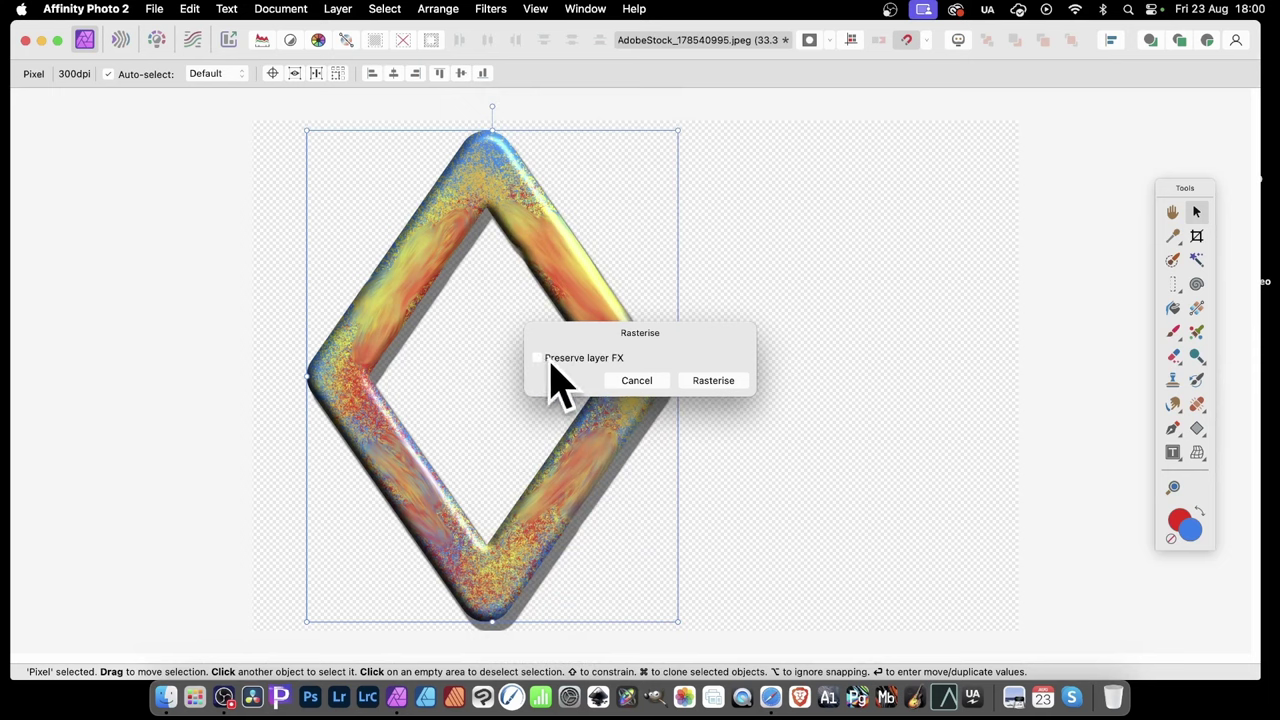
click(722, 381)
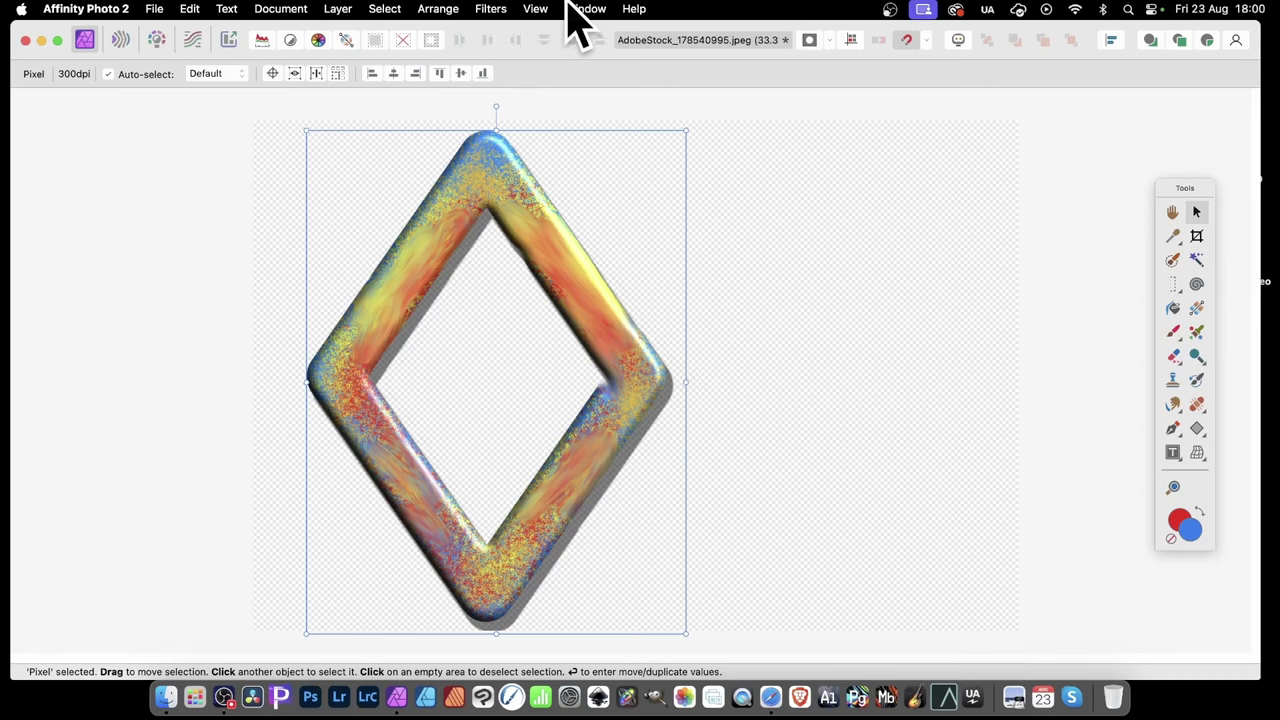
click(585, 9)
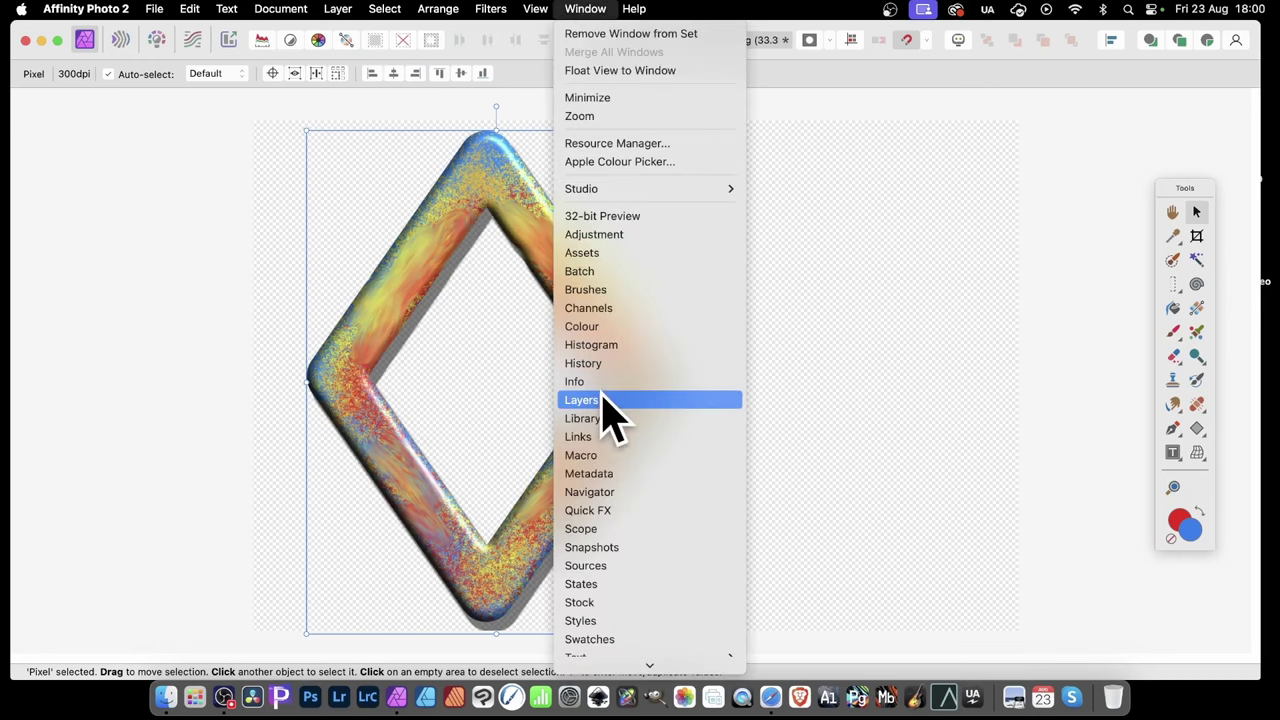
click(600, 400)
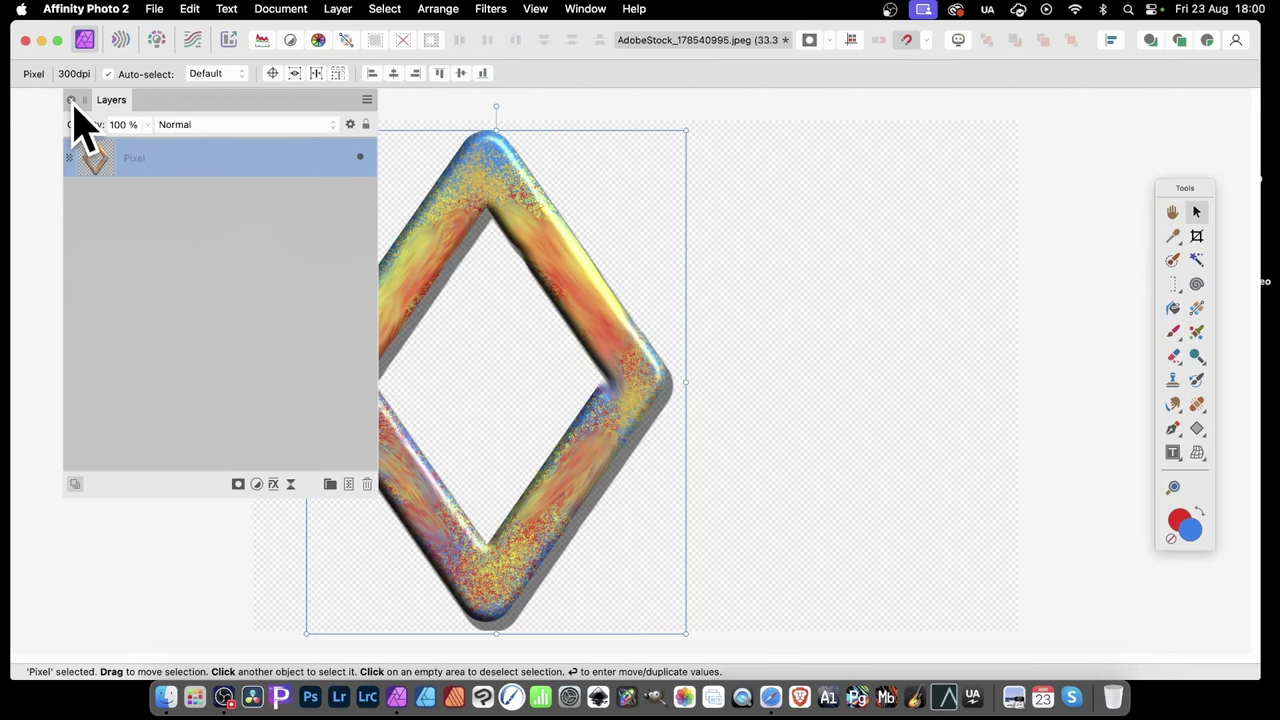
click(71, 101)
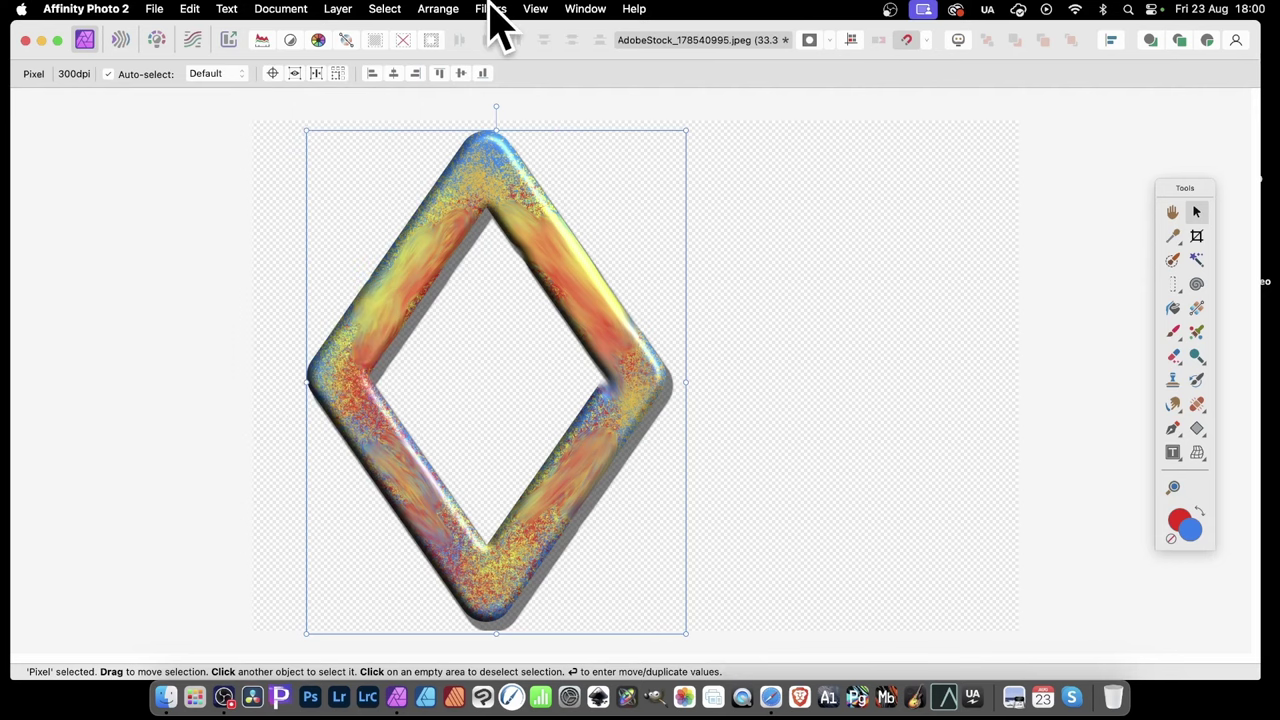
- Warp the frame with the Deform filter, bulging and reshaping its lower-right edges, then apply
click(492, 10)
mouse_move(499, 102)
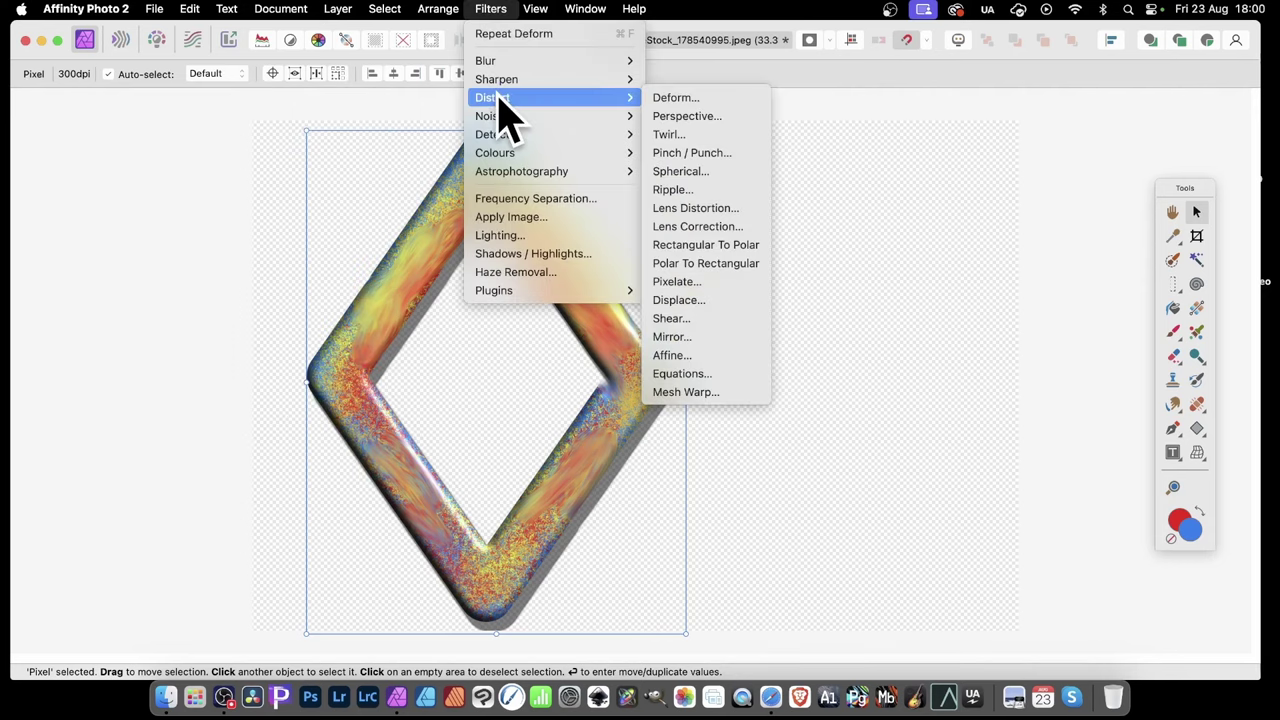
click(706, 99)
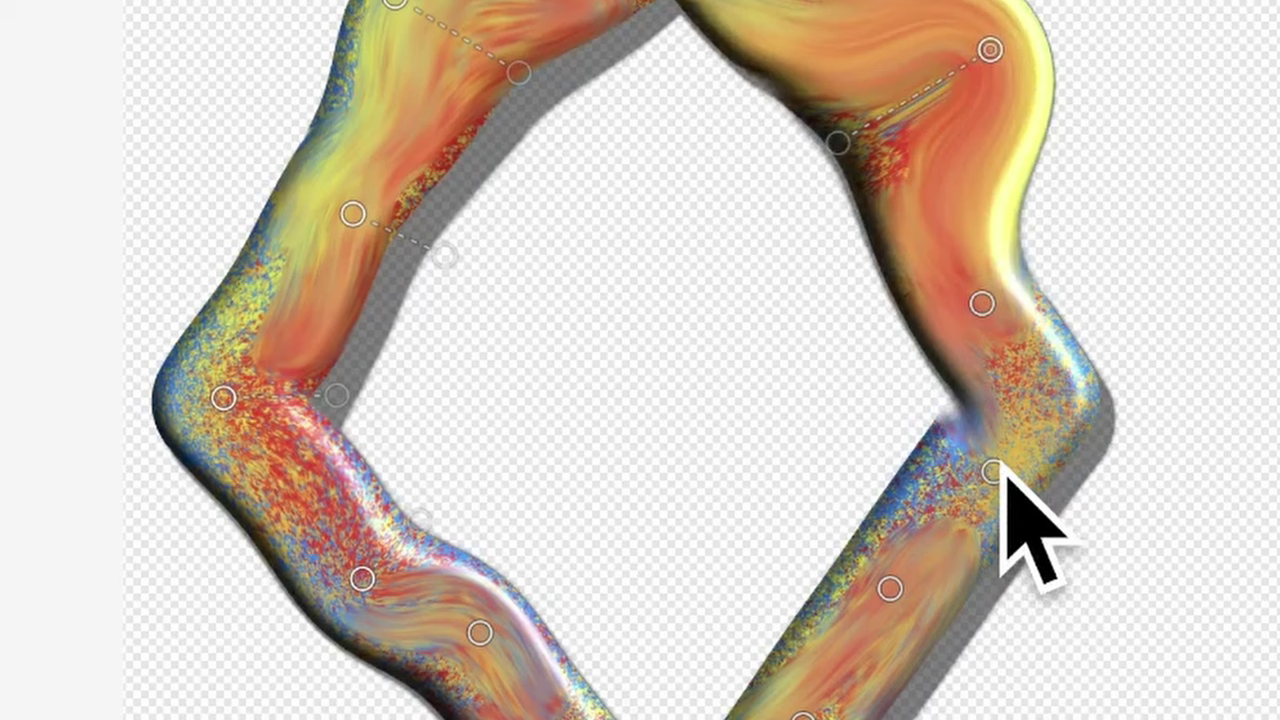
drag(995, 474, 1090, 545)
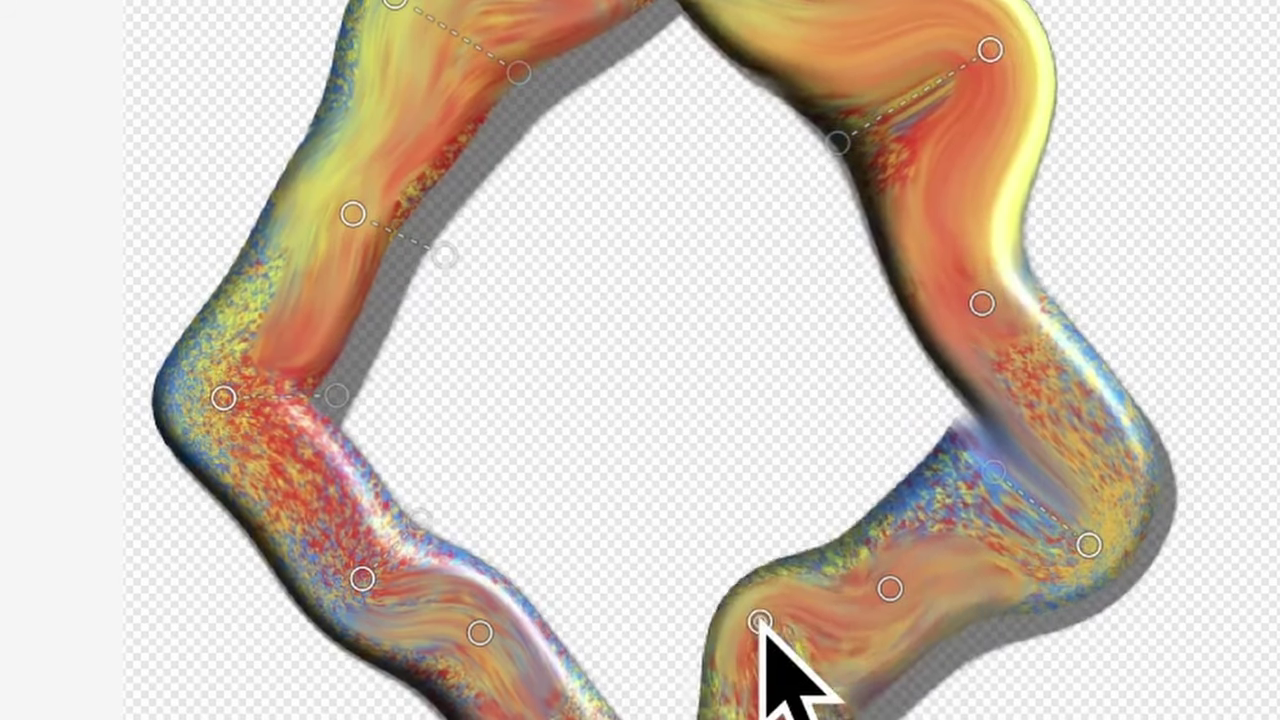
drag(760, 621, 863, 515)
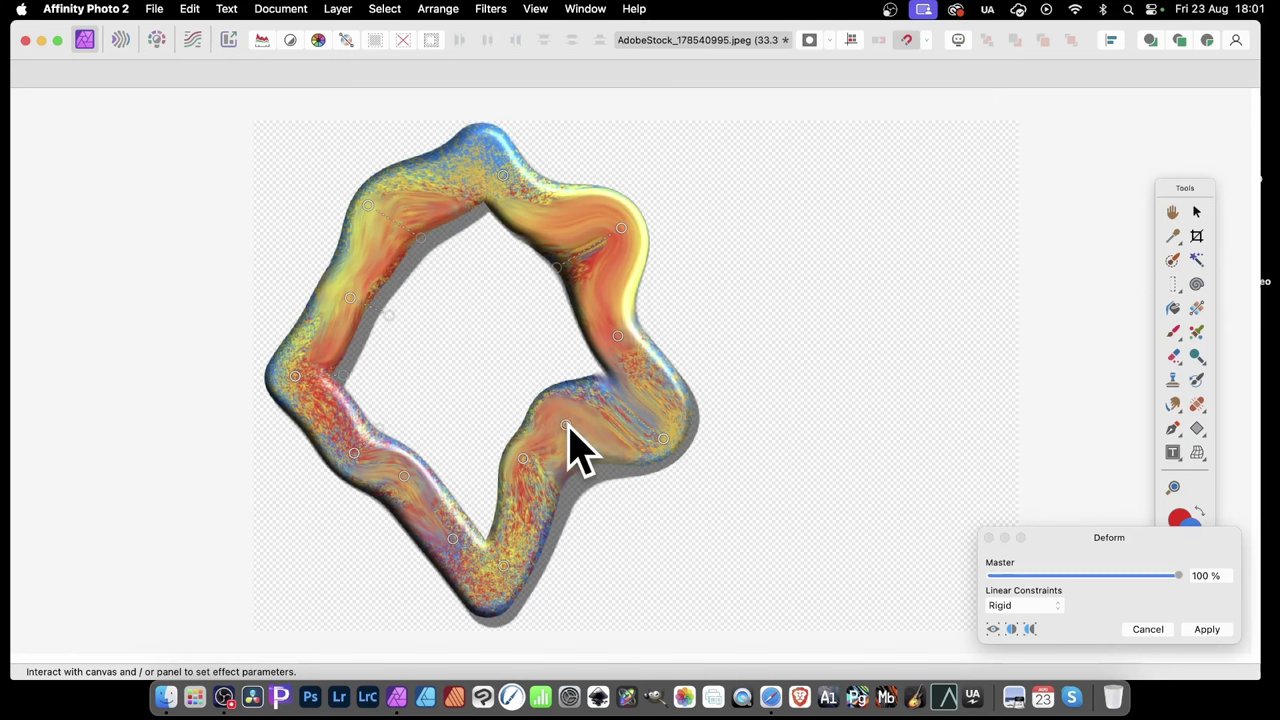
drag(567, 425, 617, 466)
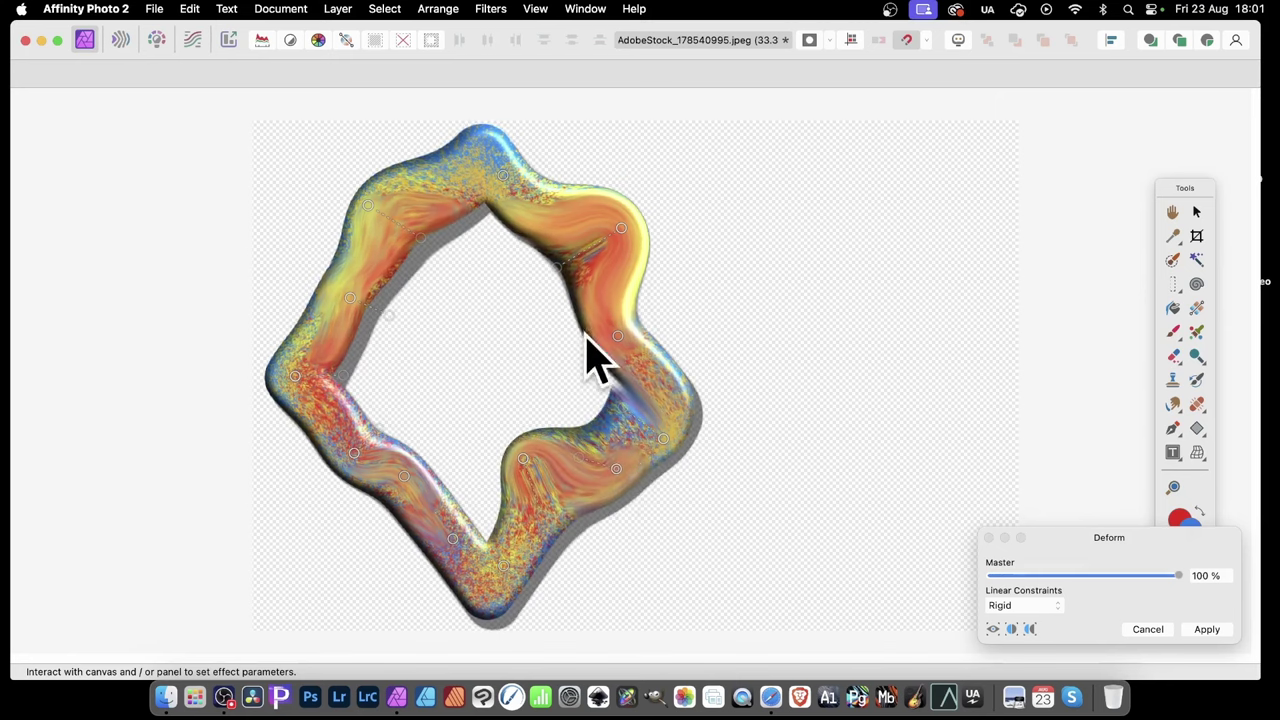
click(1207, 629)
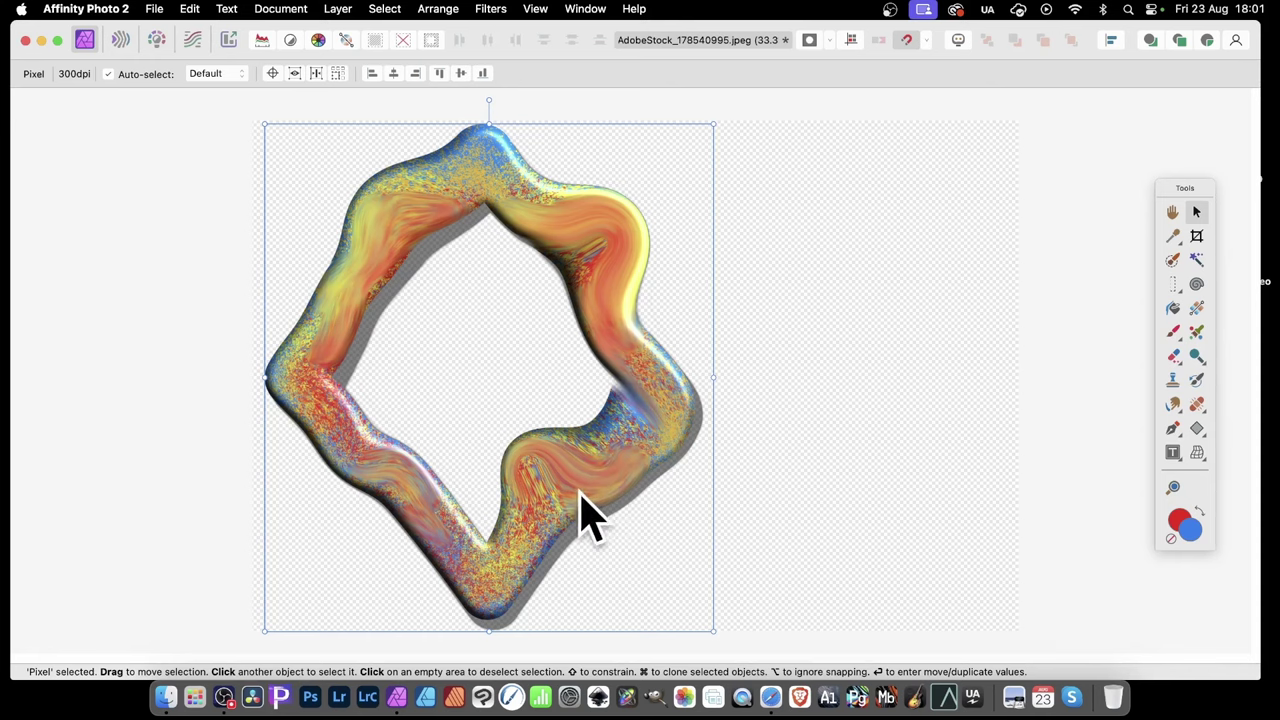
- Offset a ring copy to the right, shrink it and rotate it slightly clockwise
mouse_move(586, 514)
mouse_down()
mouse_move(660, 500)
mouse_move(620, 470)
mouse_up()
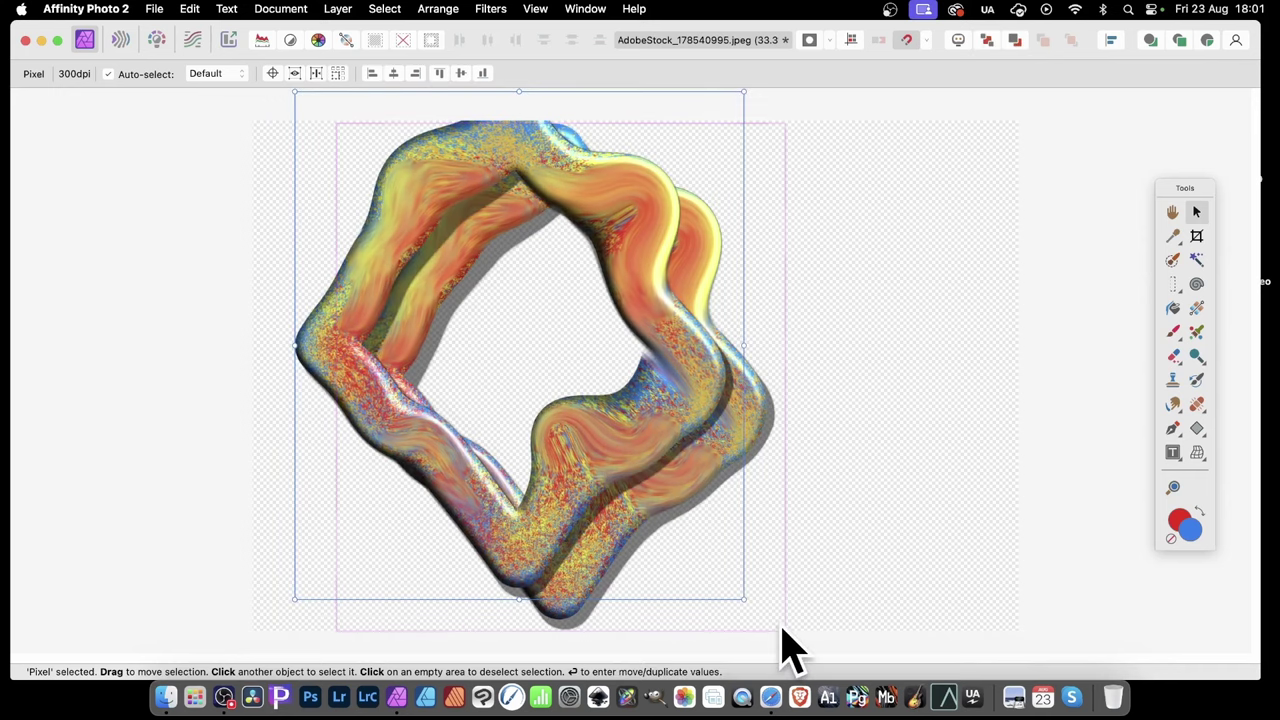
drag(743, 602, 674, 549)
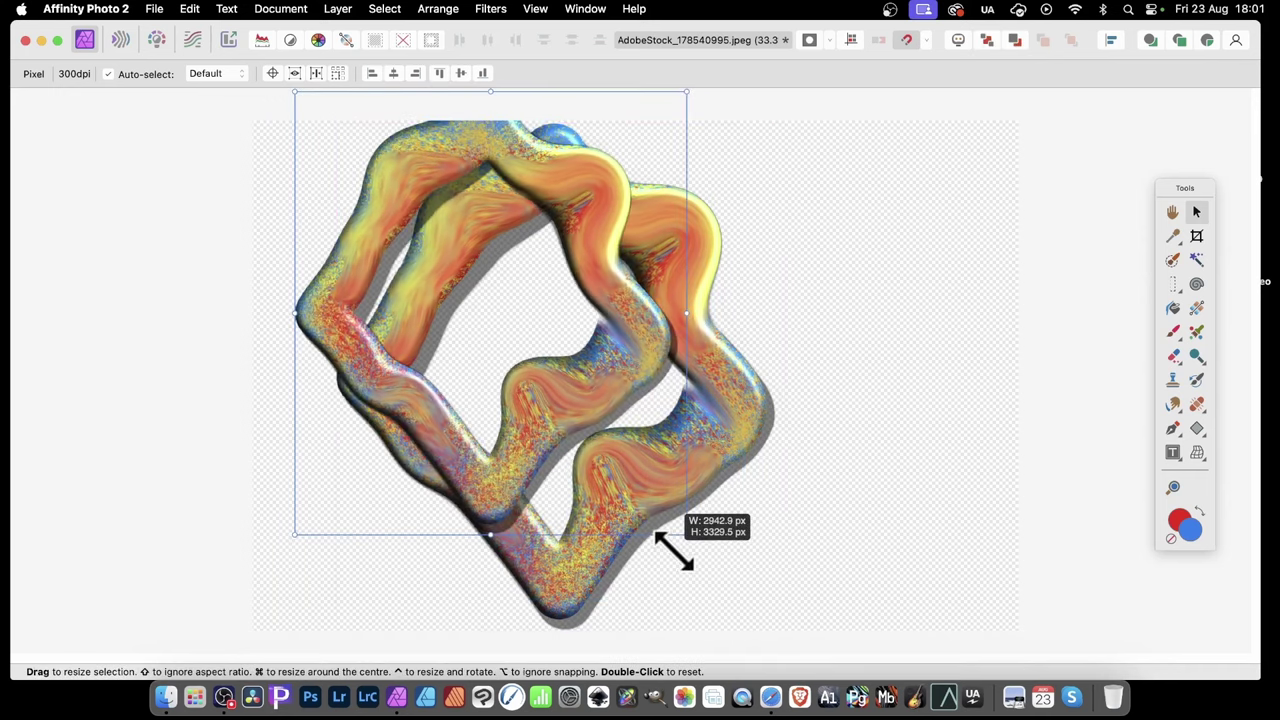
drag(571, 434, 621, 471)
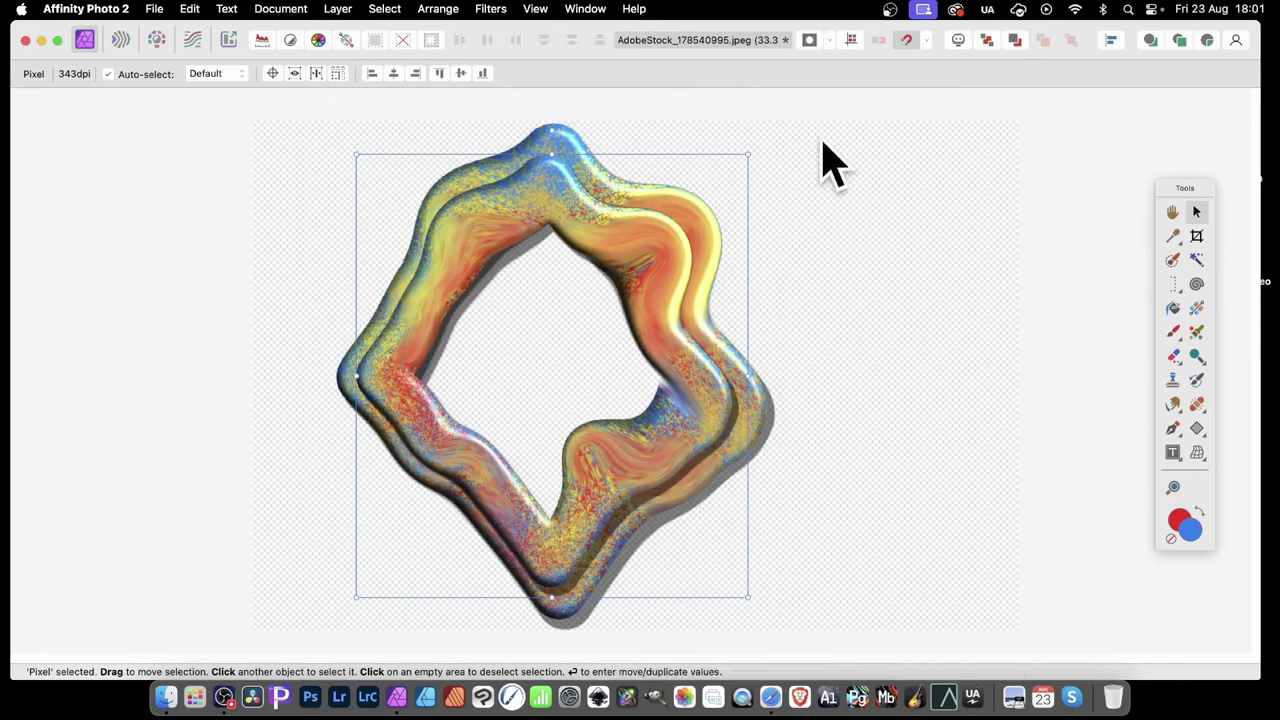
drag(751, 148, 787, 193)
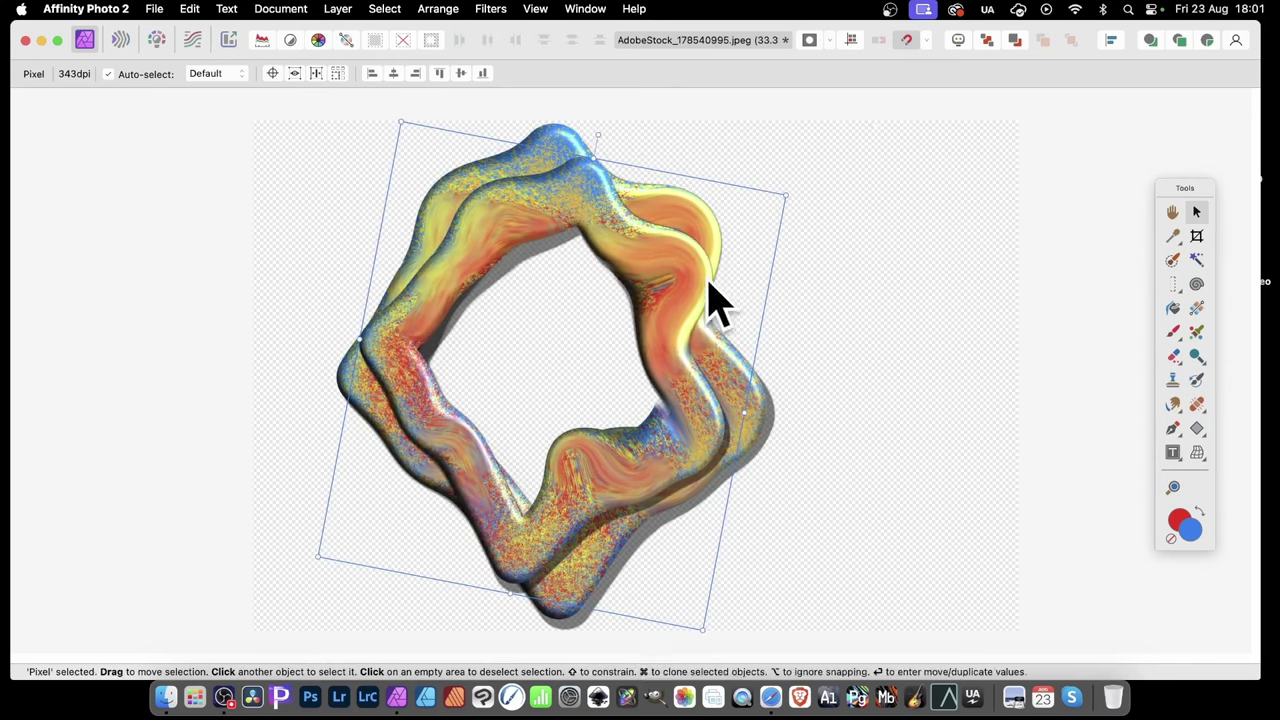
- Shift the top ring copy and scale it down further to finish the three-frame stack
drag(674, 298, 662, 322)
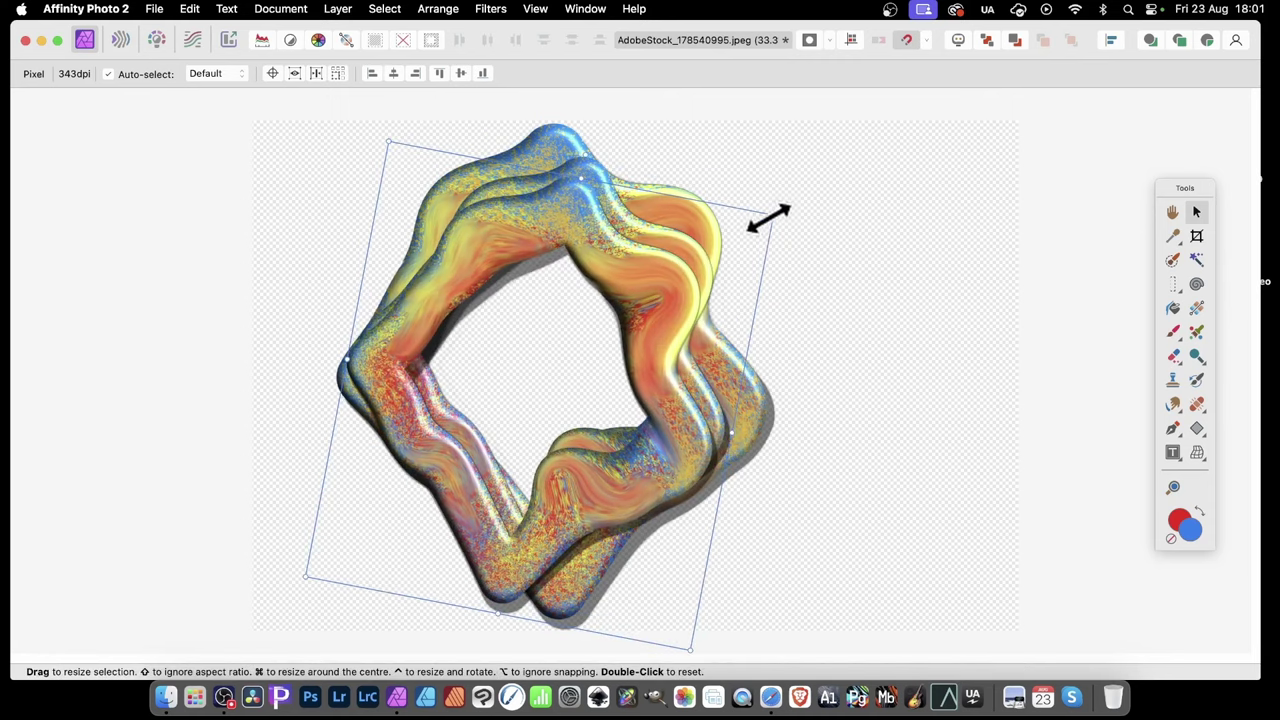
drag(769, 218, 696, 236)
drag(645, 335, 666, 323)
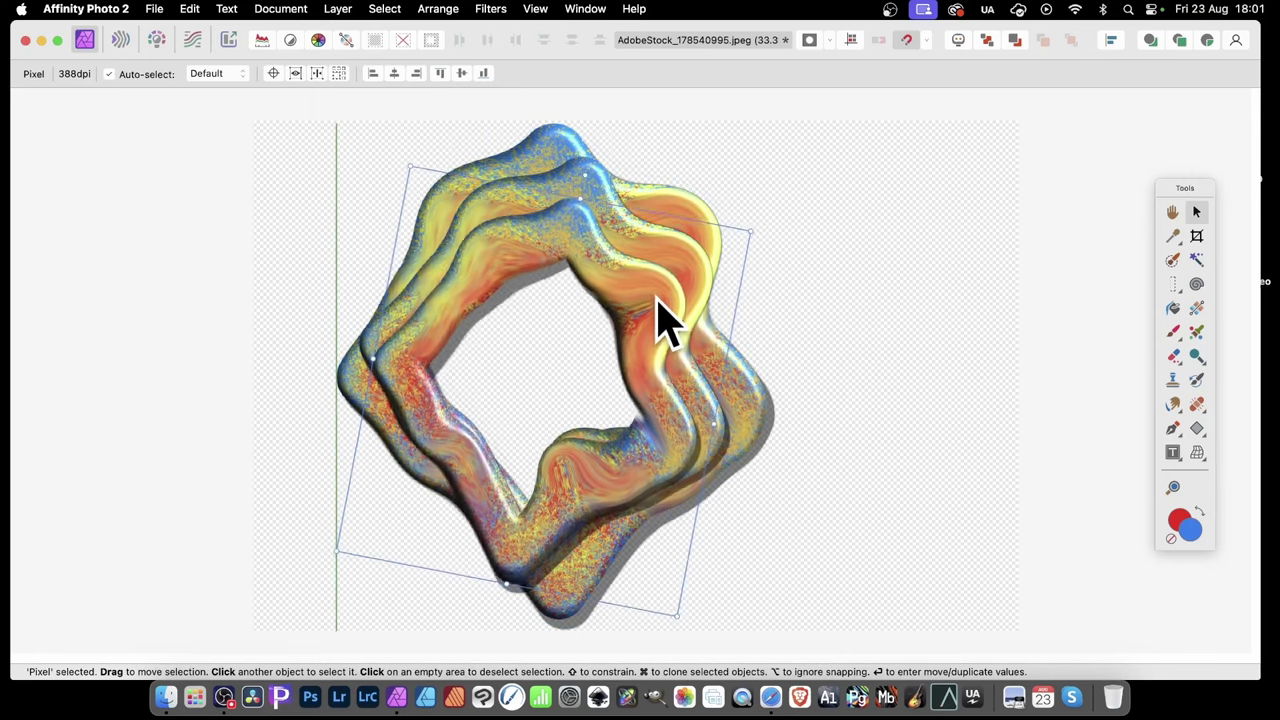
drag(672, 610, 656, 572)
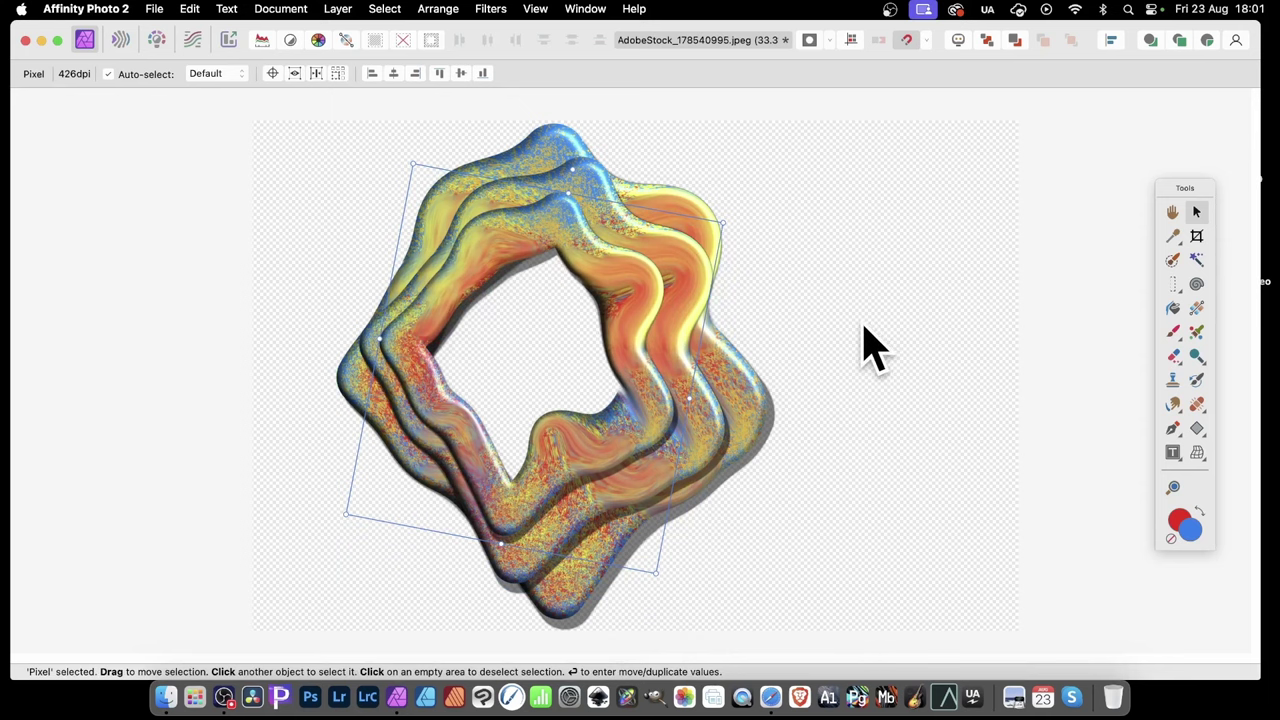
- Show the Layers panel and select all three ring layers, dismissing the context menu unused
click(580, 9)
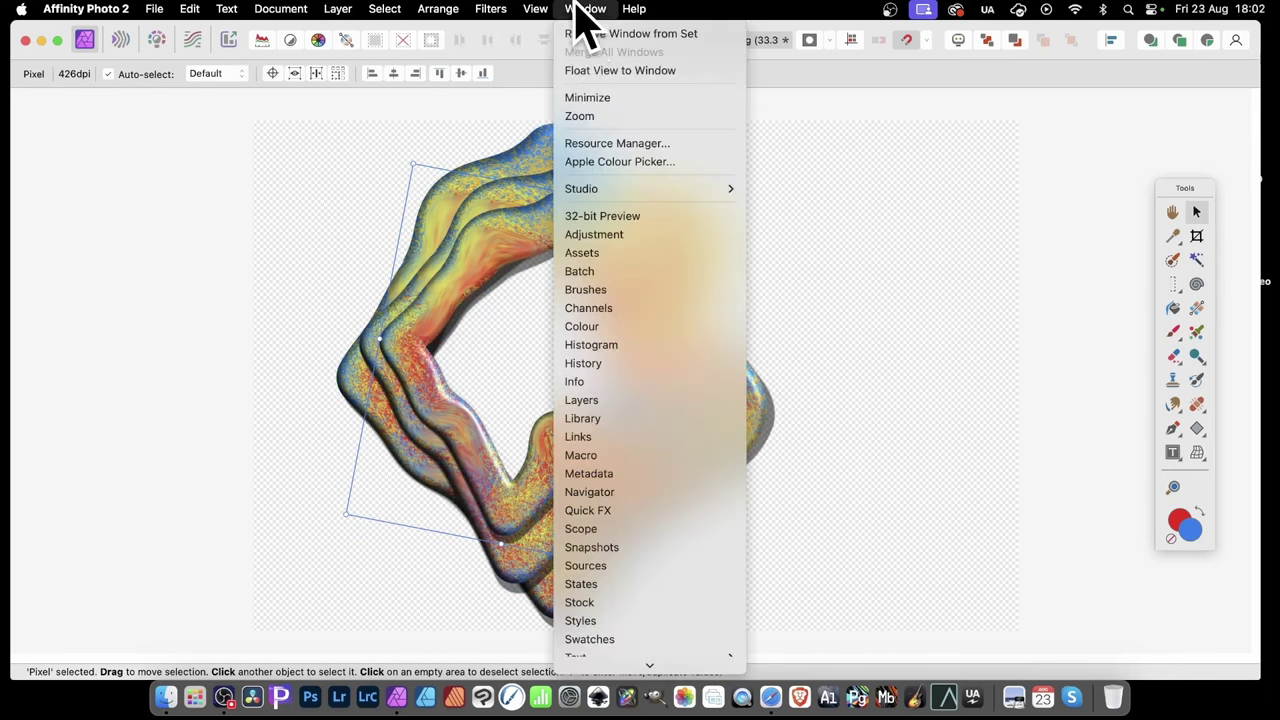
click(597, 401)
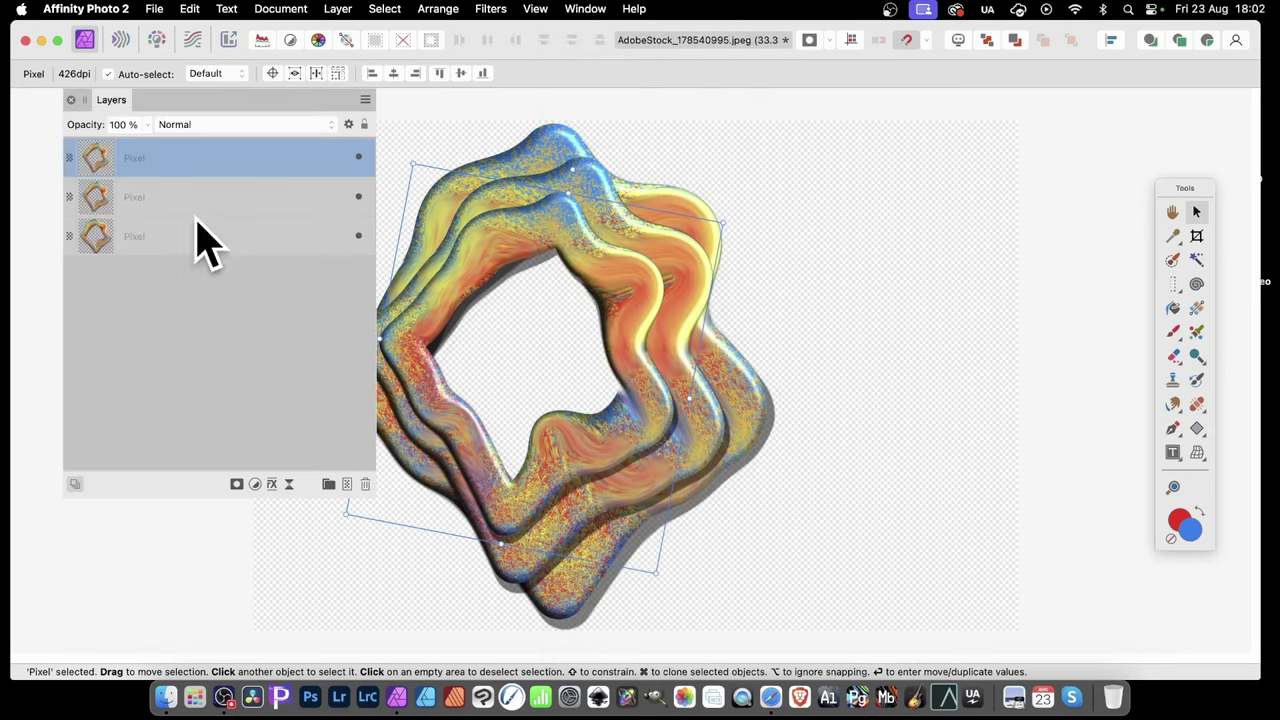
shift+click(197, 240)
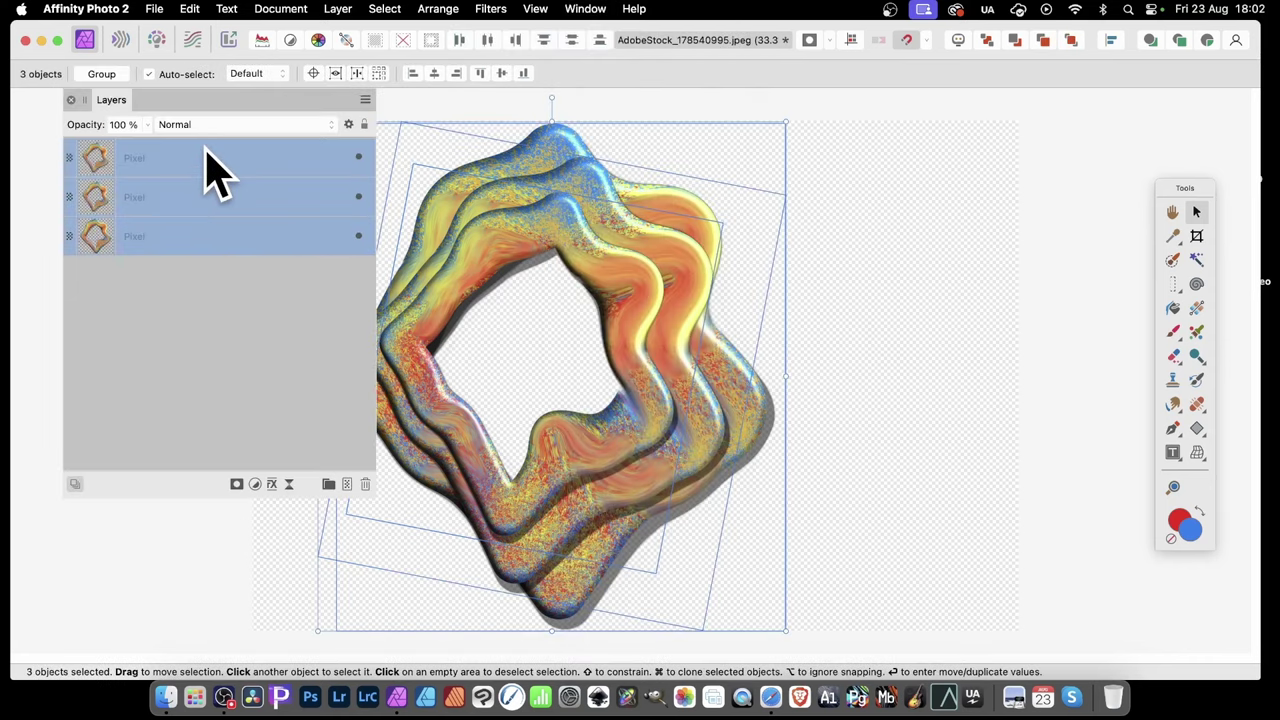
right_click(206, 150)
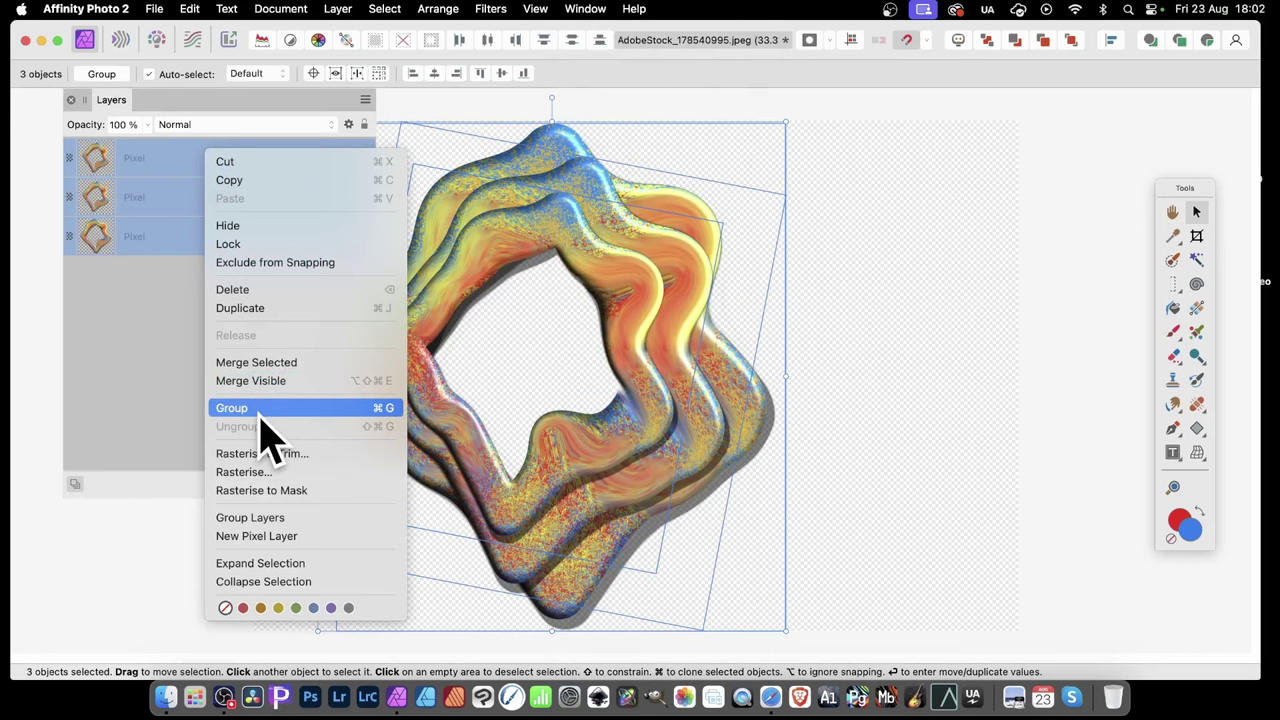
click(146, 384)
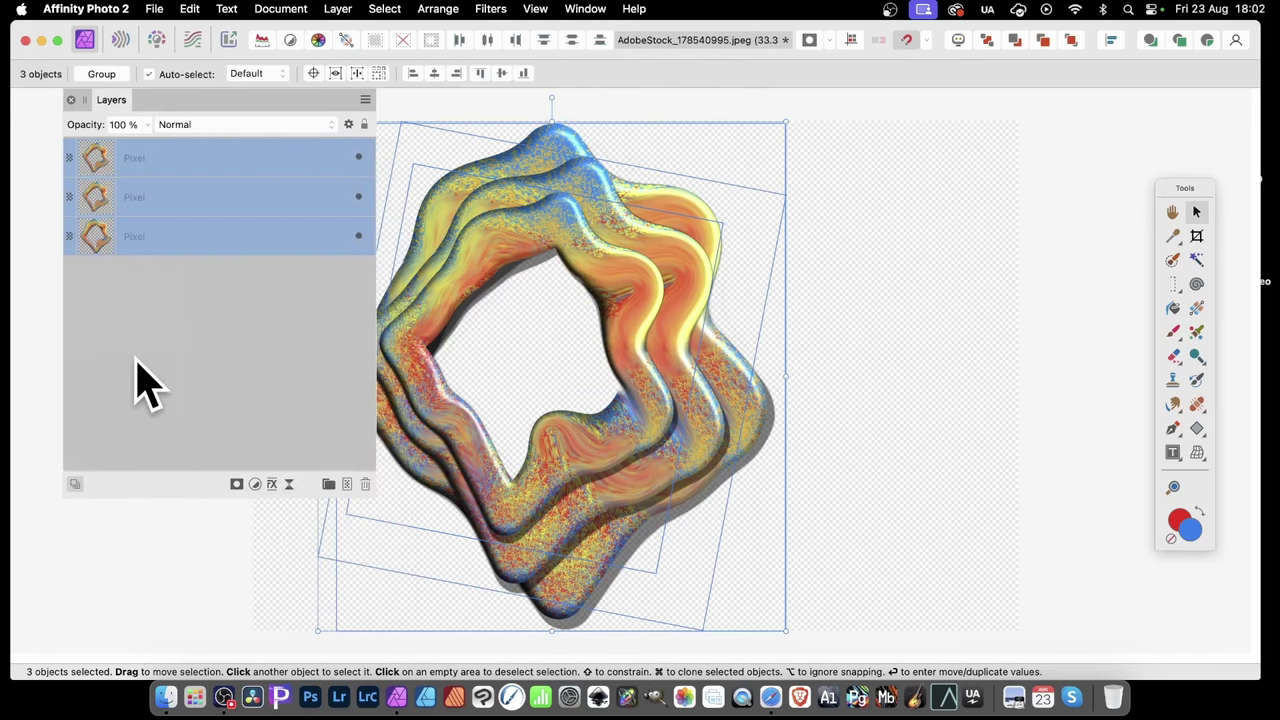
- Undo four times to remove the extra ring copies, leaving a single warped frame
key(super+z)
key(super+z)
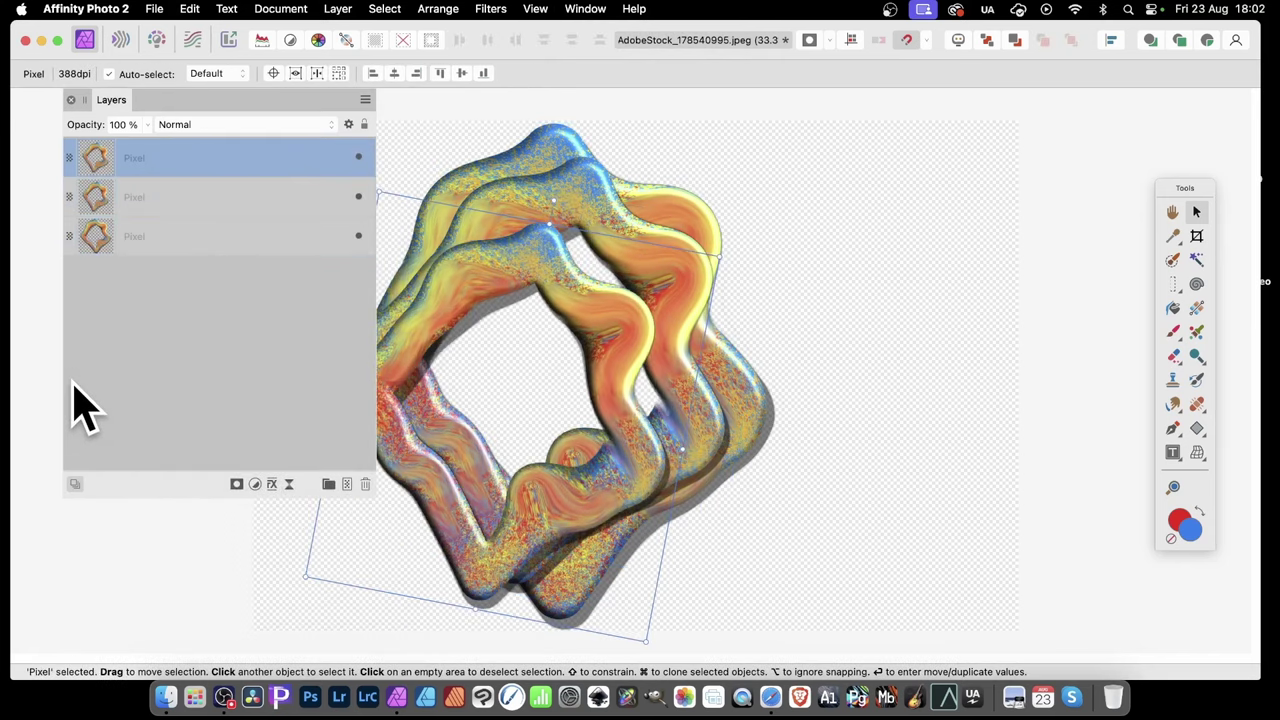
key(super+z)
key(super+z)
key(super+z)
key(super+z)
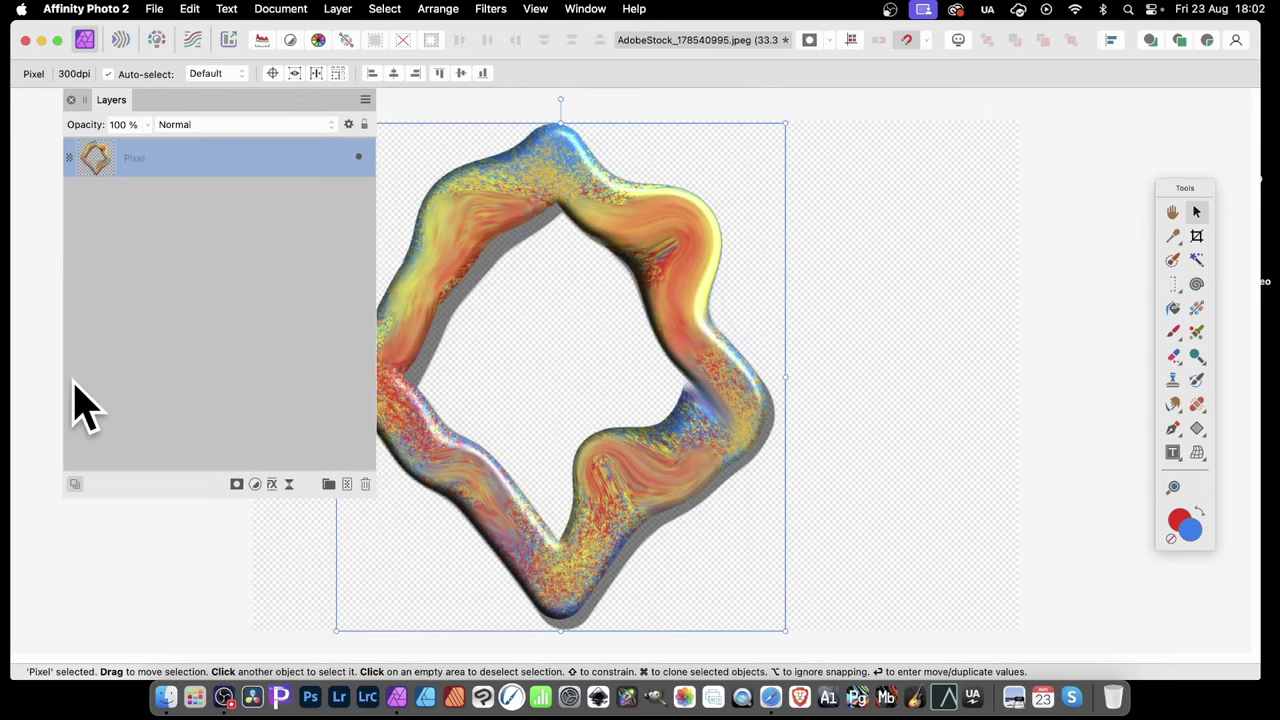
key(super+z)
key(super+z)
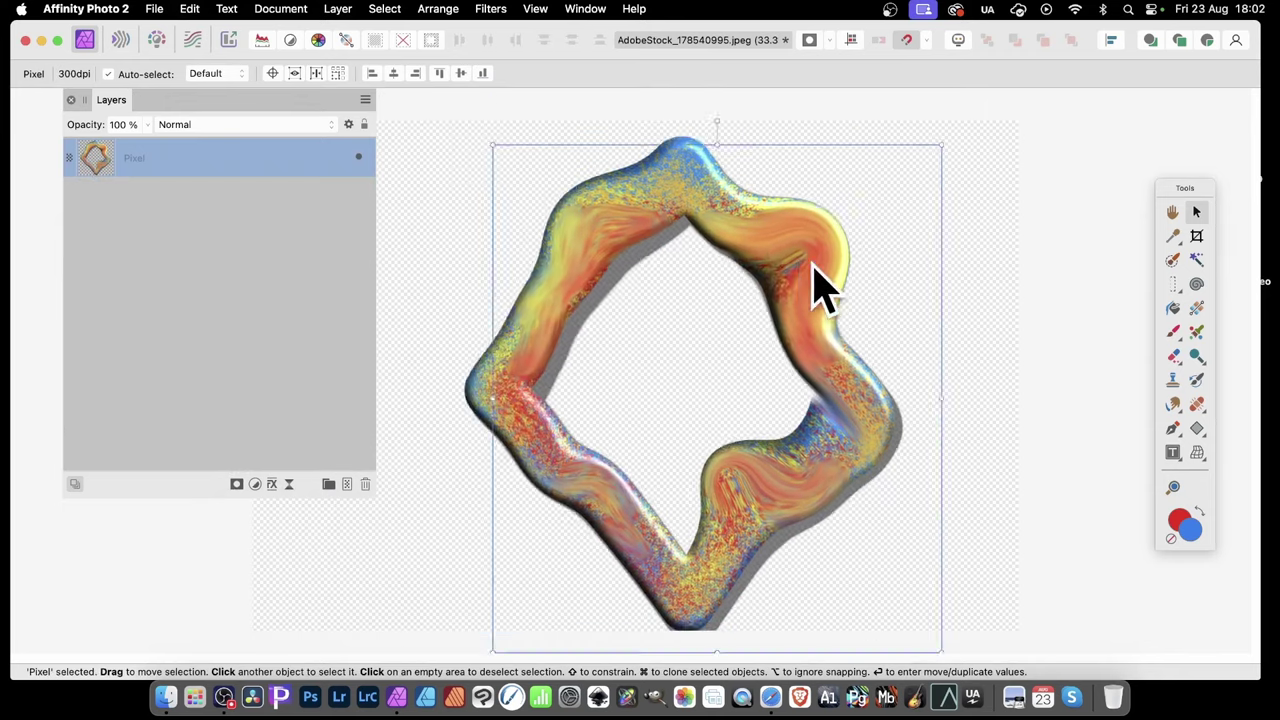
key(super+z)
key(super+z)
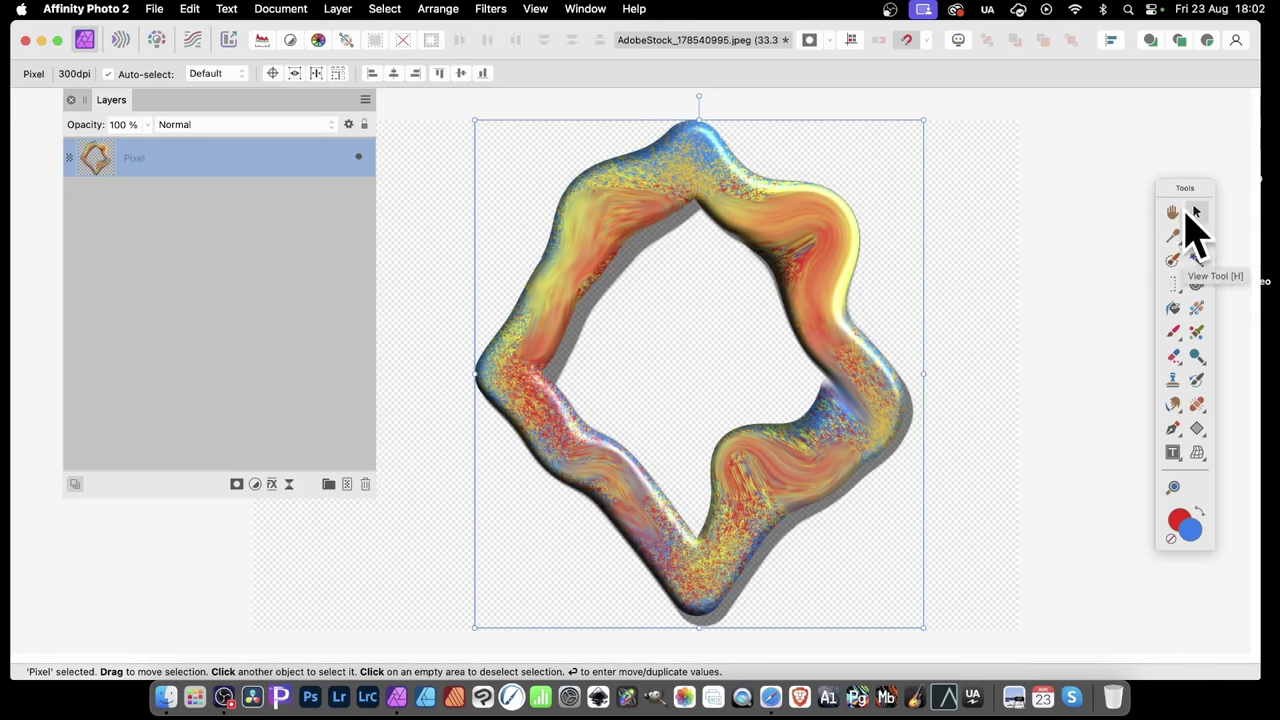
- Duplicate the warped frame 6 times, each copy rotated -5° and scaled to 98%
key(Return)
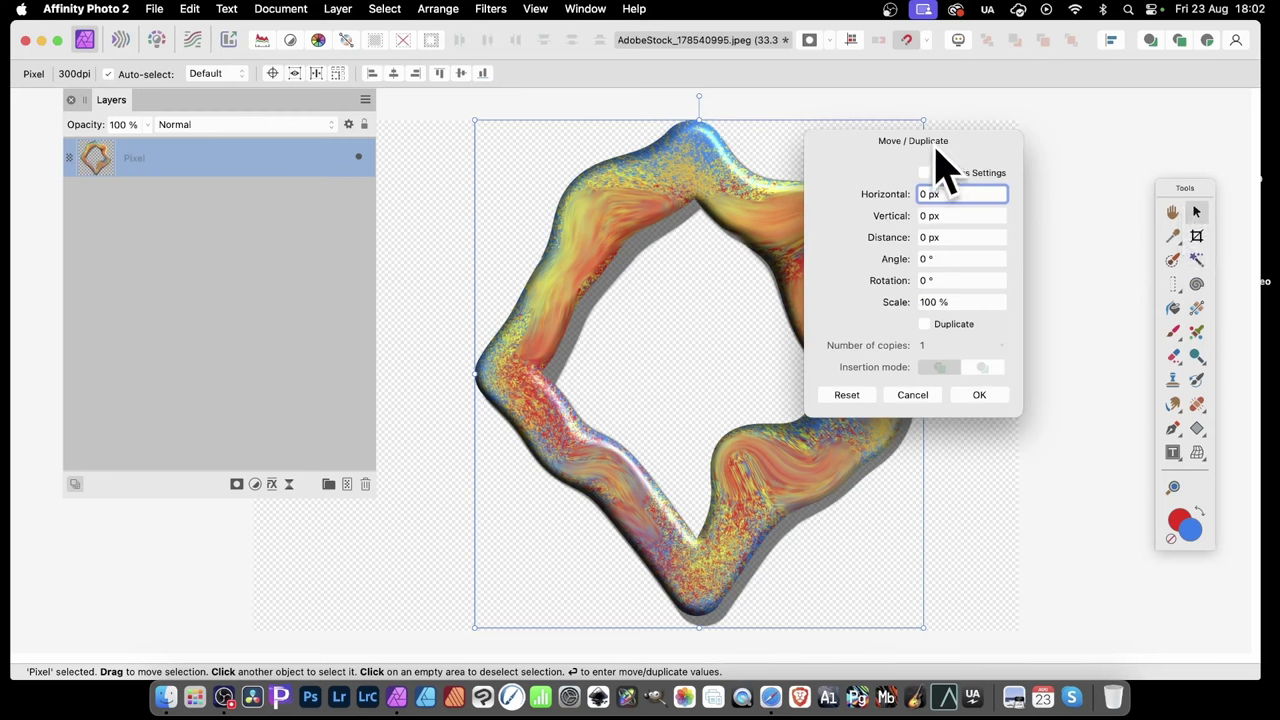
drag(934, 157, 997, 146)
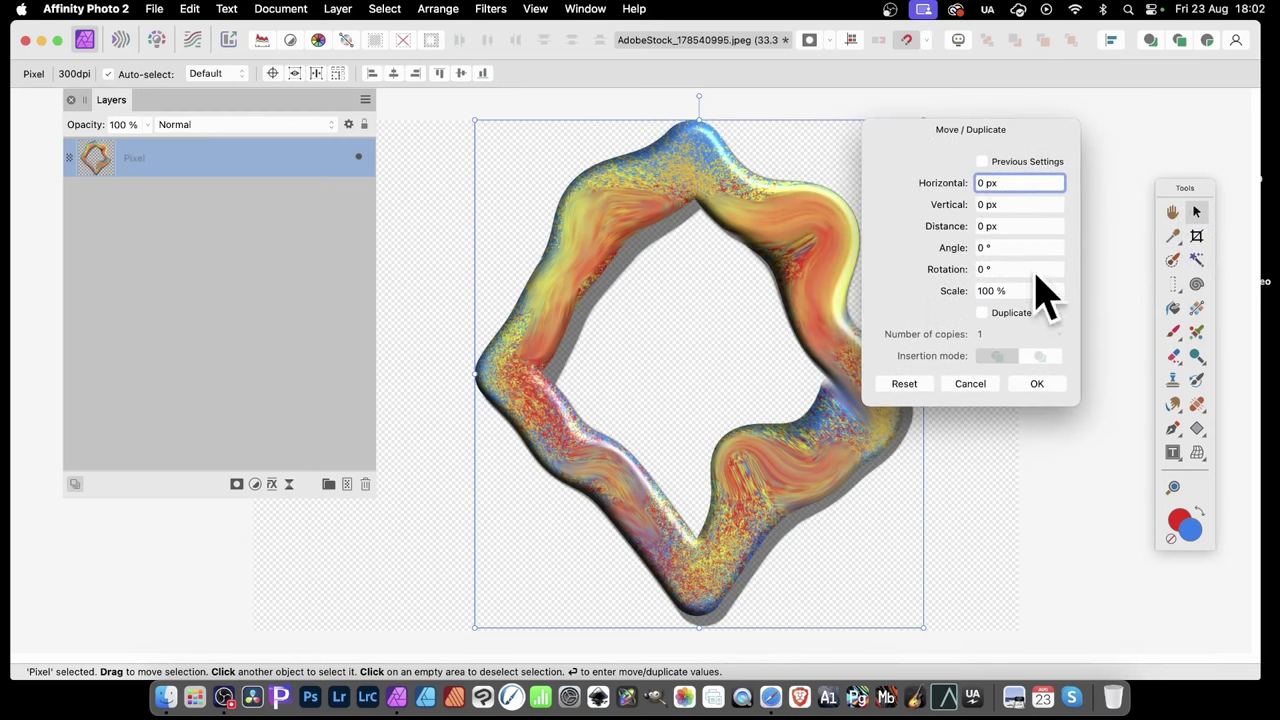
click(986, 317)
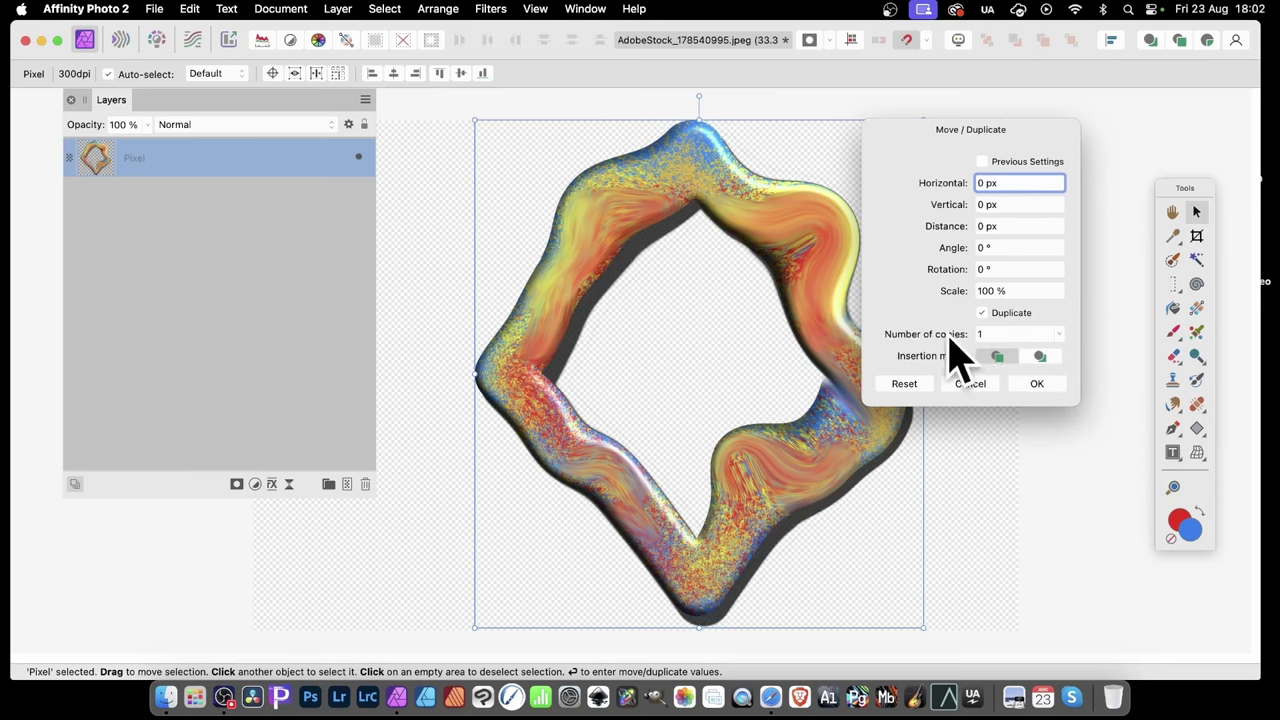
drag(932, 338, 942, 338)
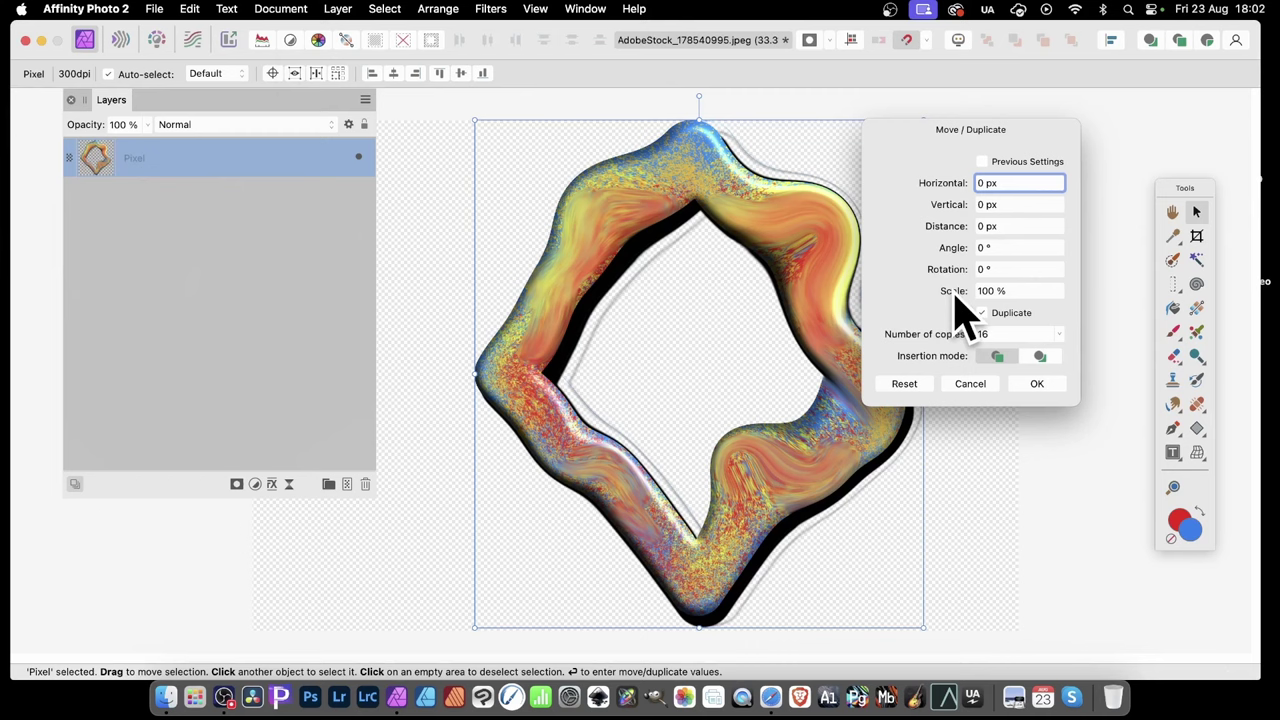
drag(958, 294, 936, 337)
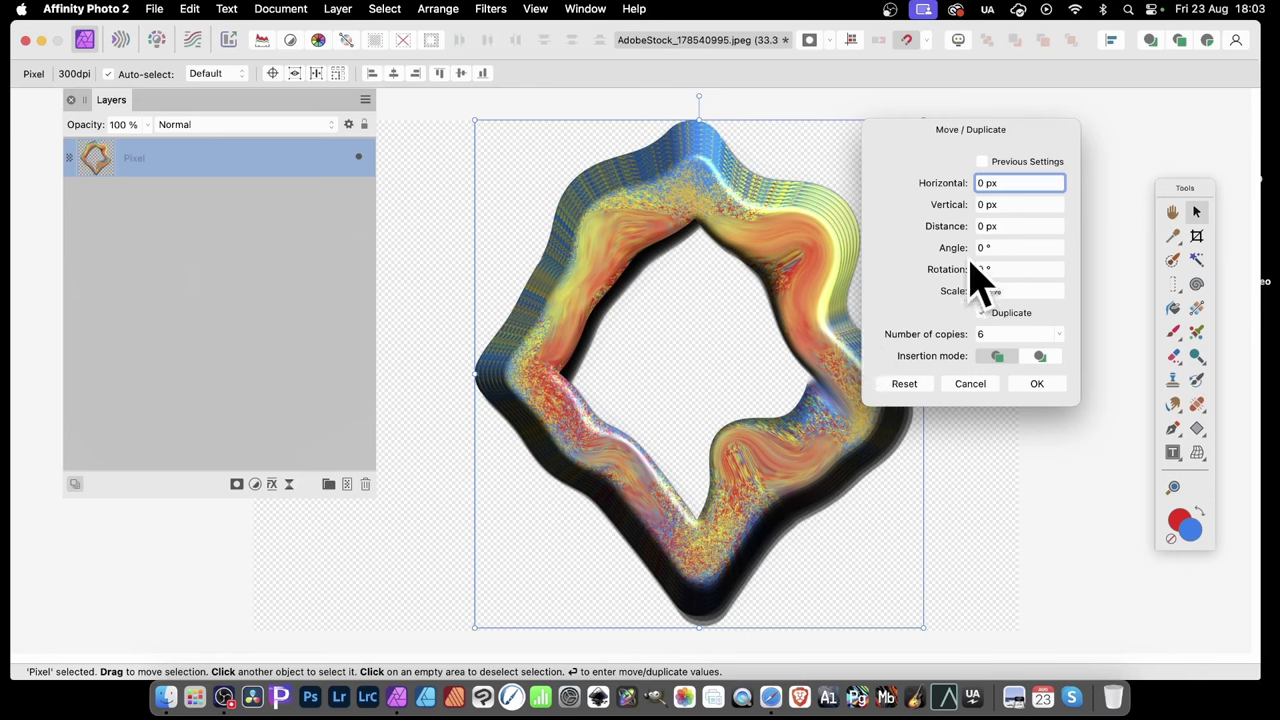
drag(946, 278, 941, 276)
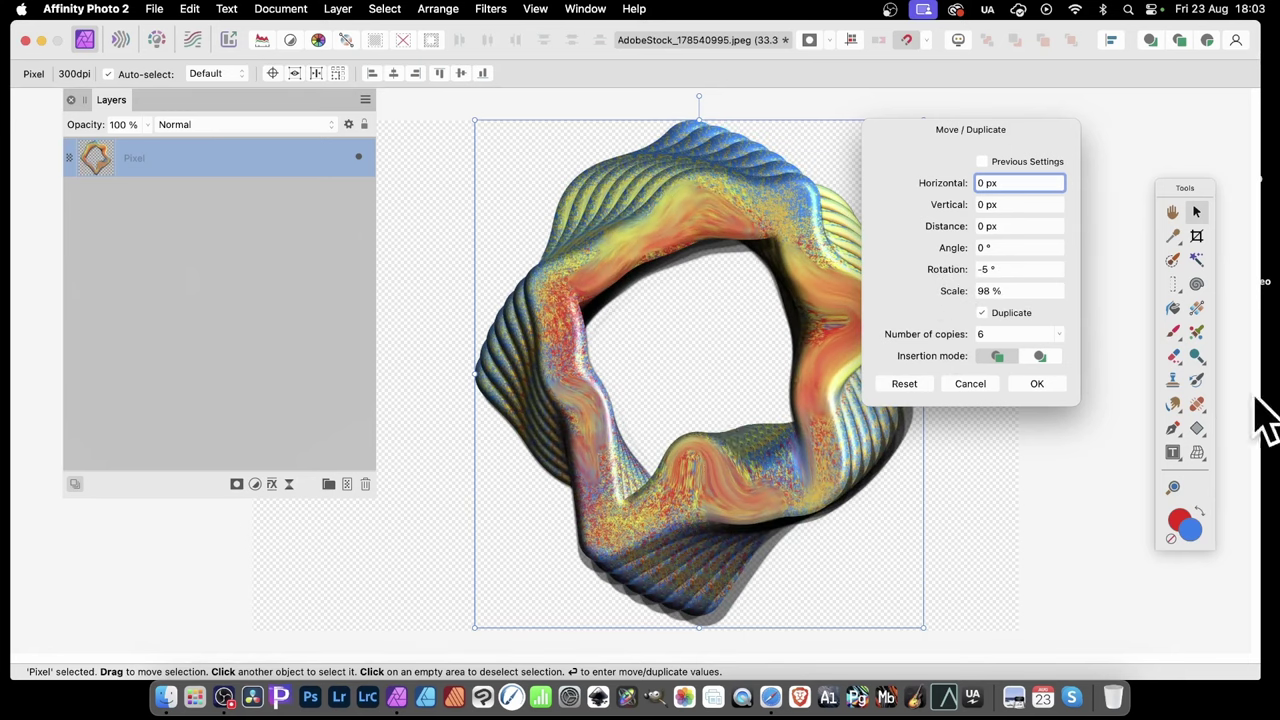
click(1037, 384)
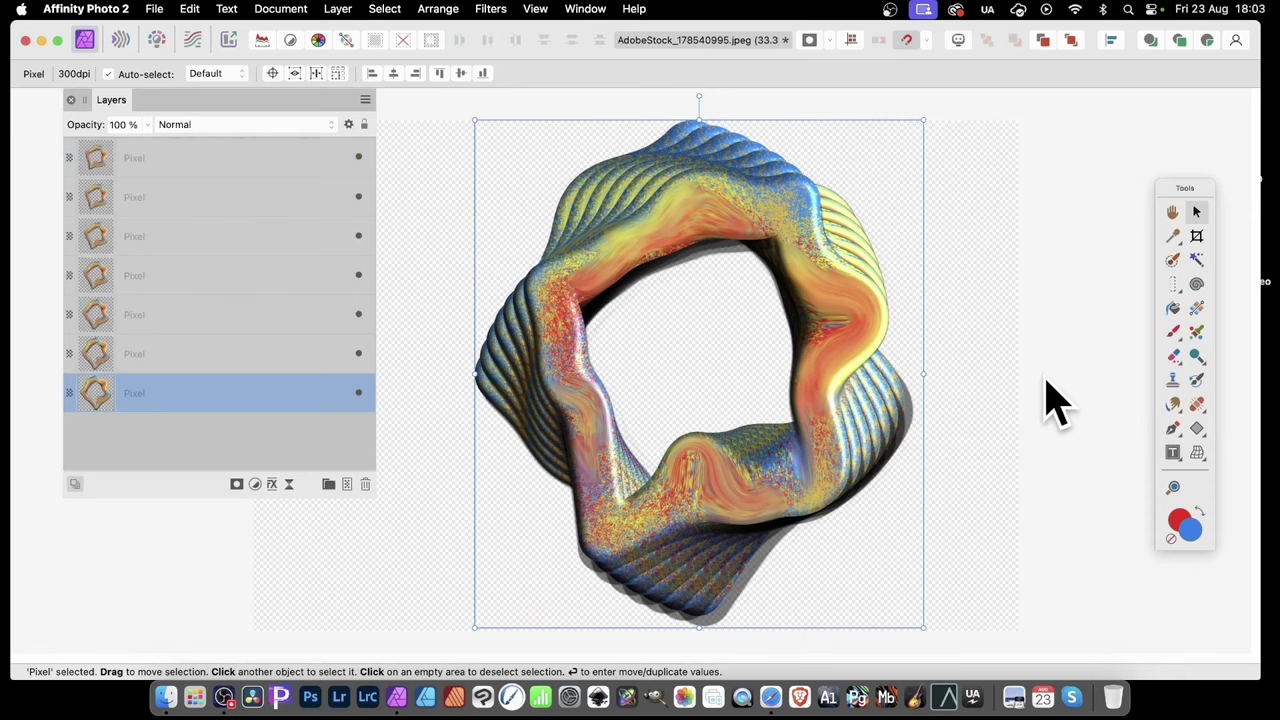
- Group all seven twisted ring layers together
click(152, 158)
shift+click(172, 395)
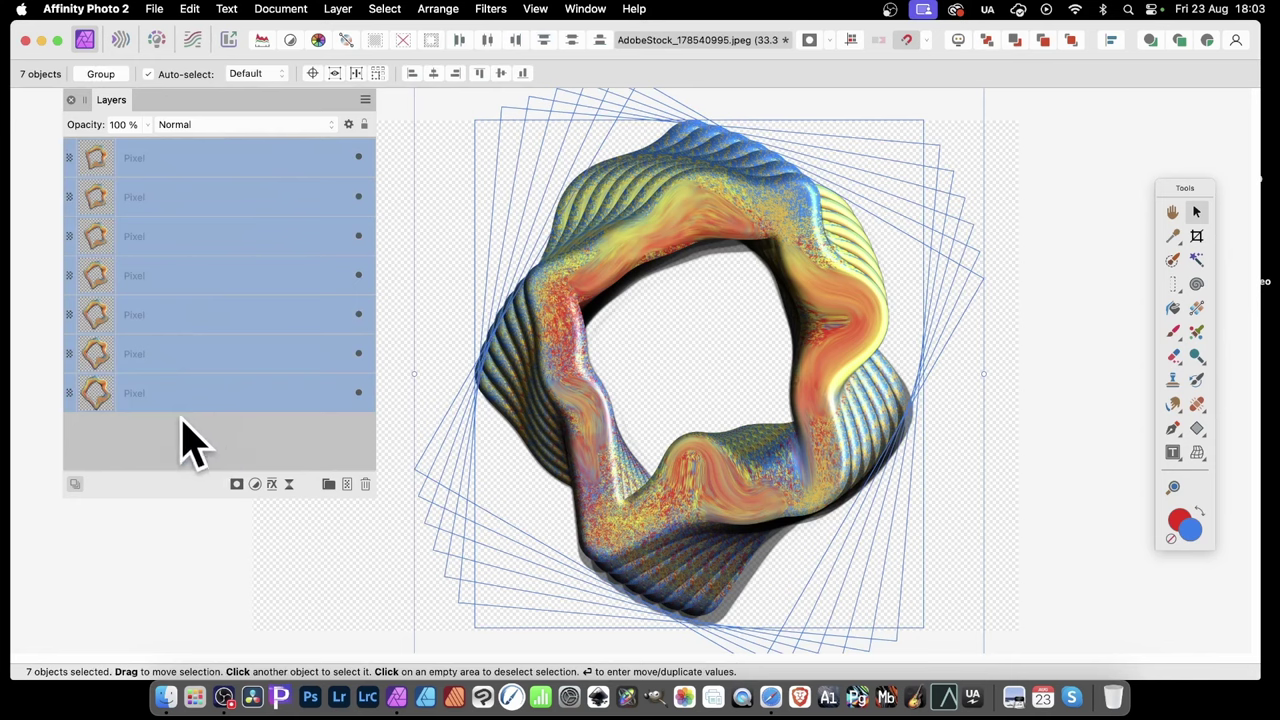
right_click(250, 192)
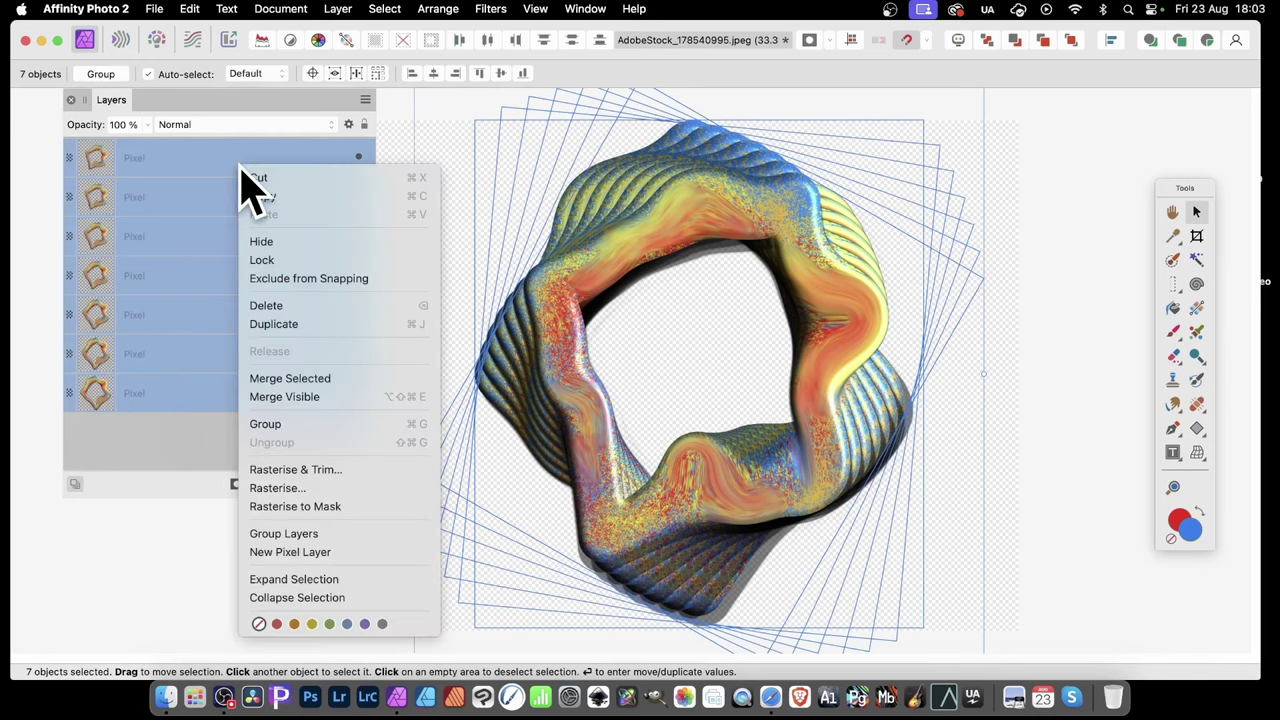
click(300, 424)
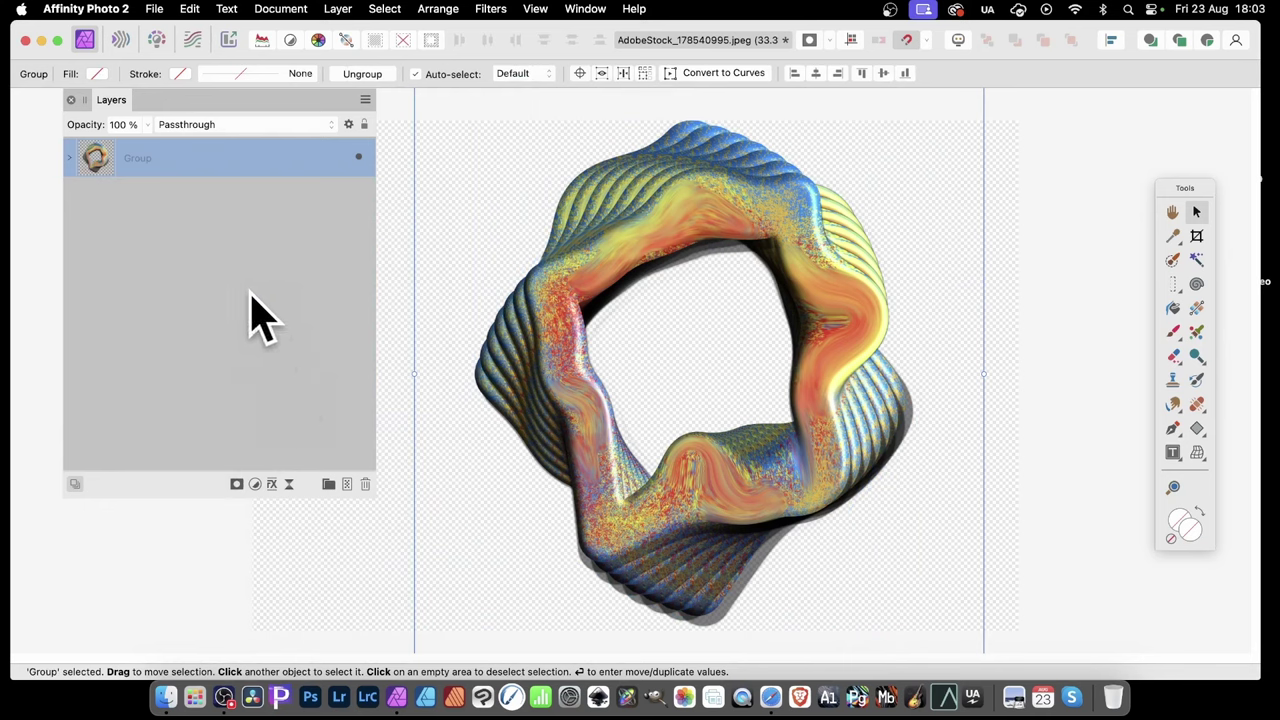
- Rasterise the group into a single pixel layer and deselect it
right_click(146, 158)
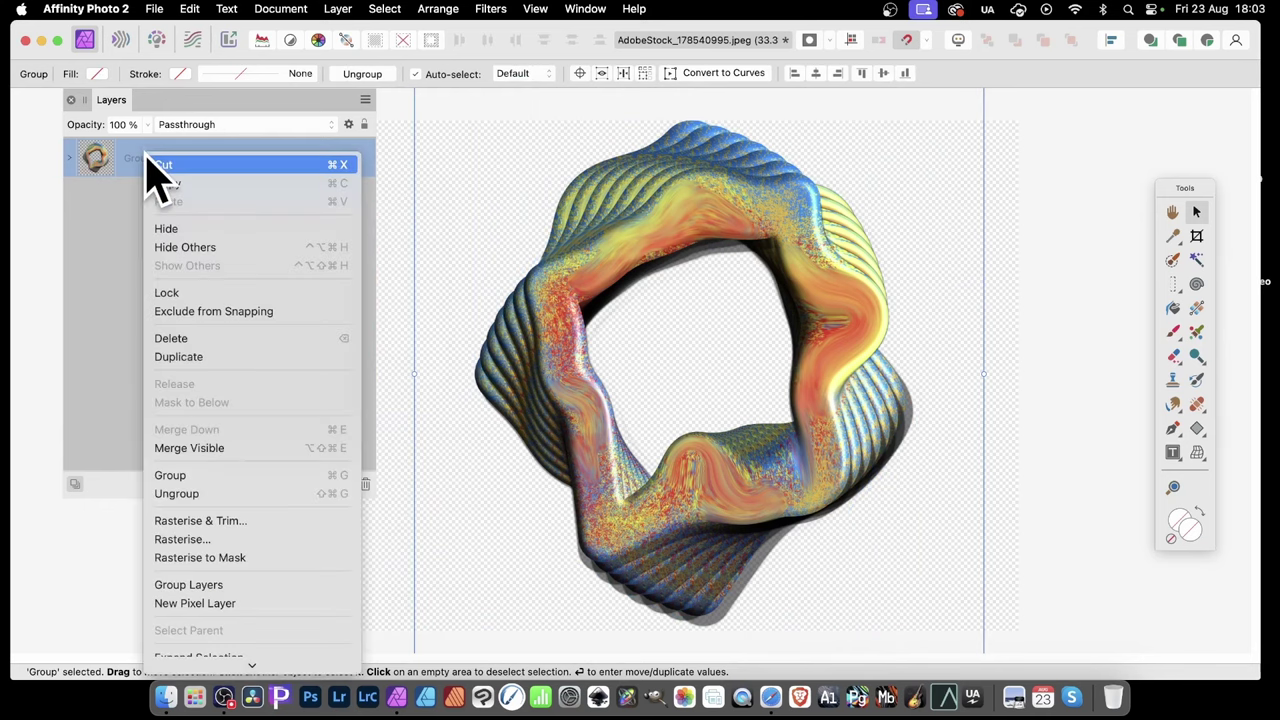
click(204, 540)
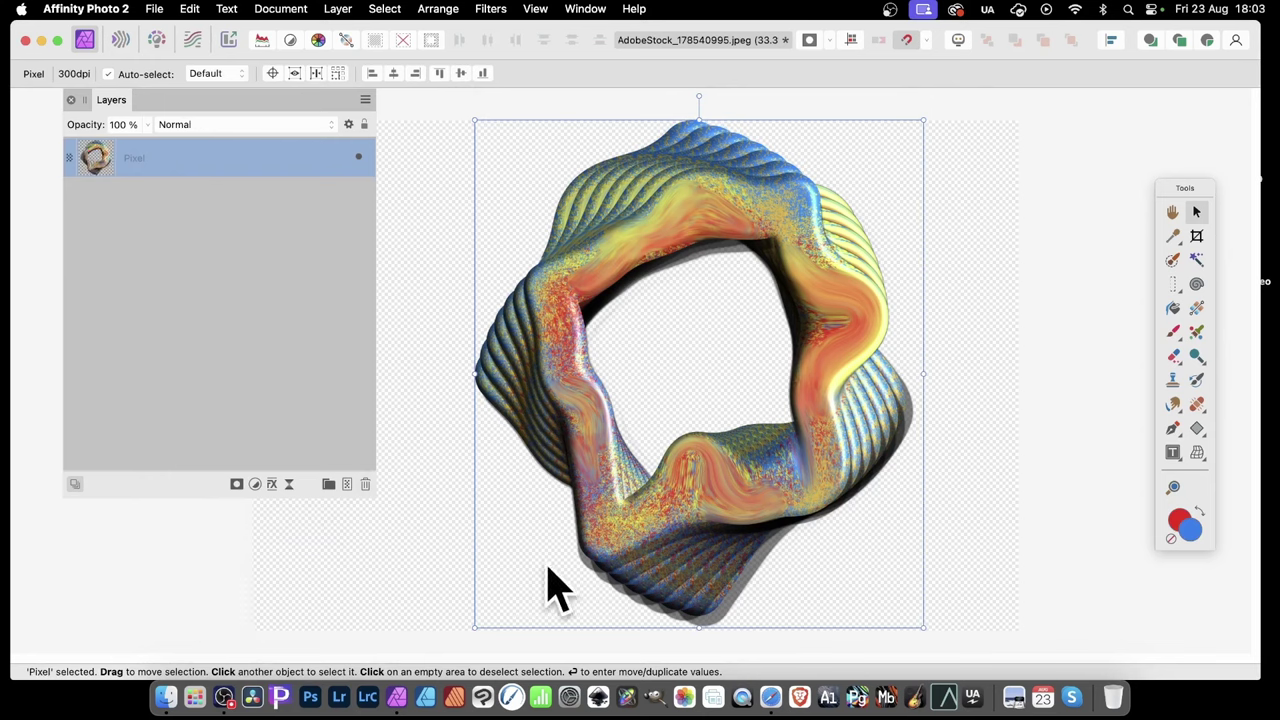
click(420, 185)
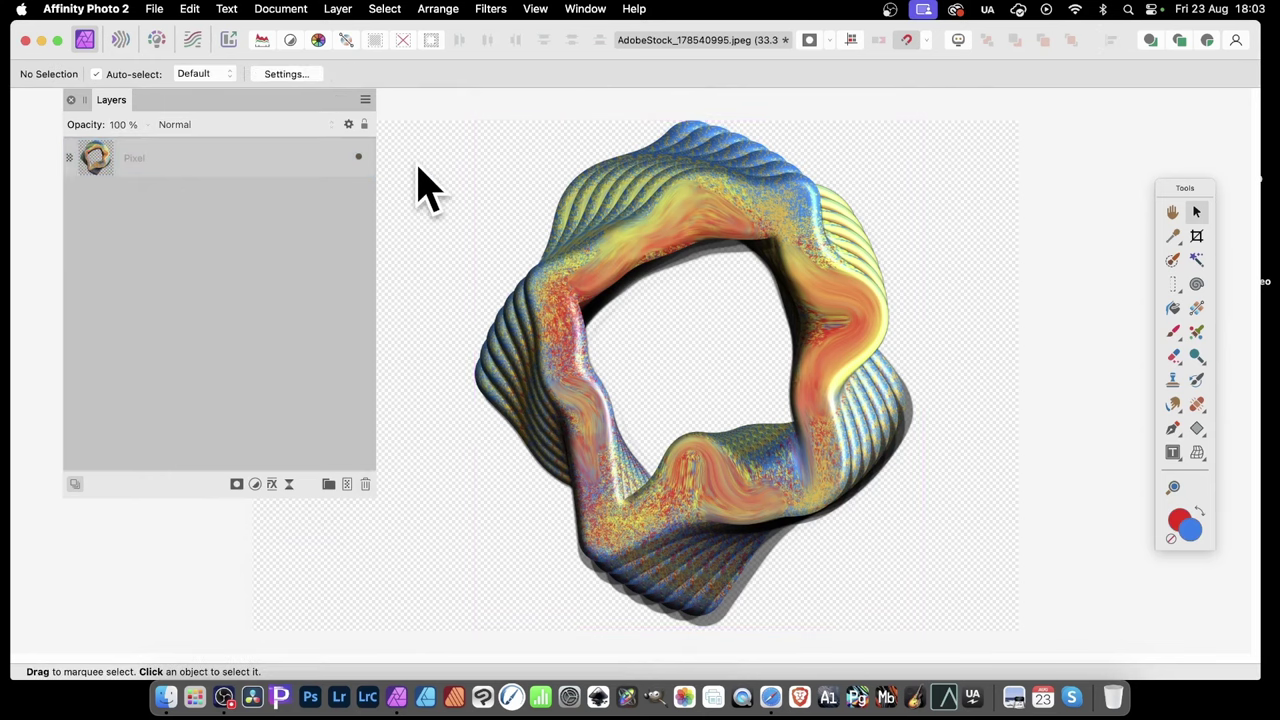